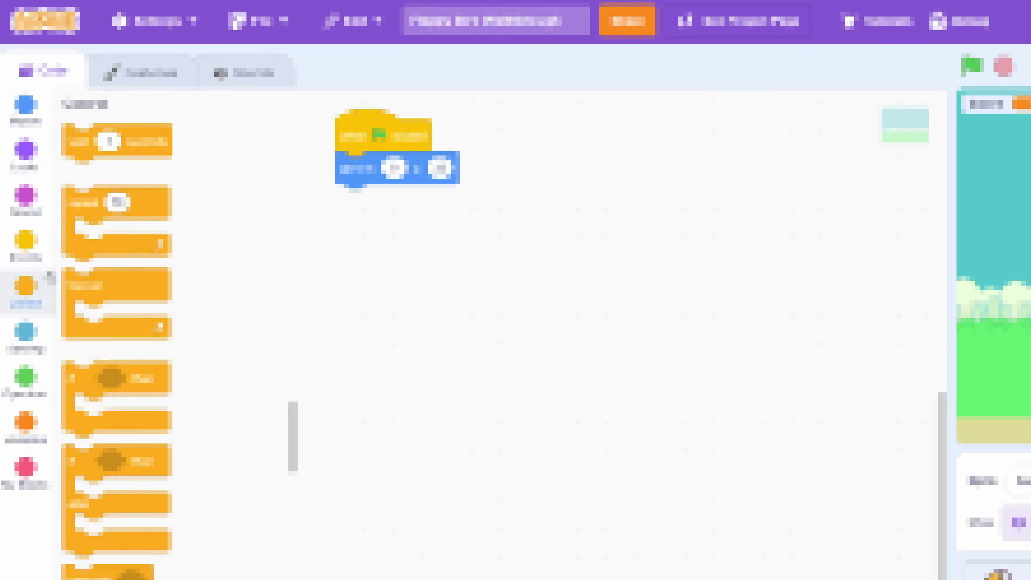
Attach a forever loop below the go-to block in the green-flag script
left_click_drag(77, 284, 349, 195)
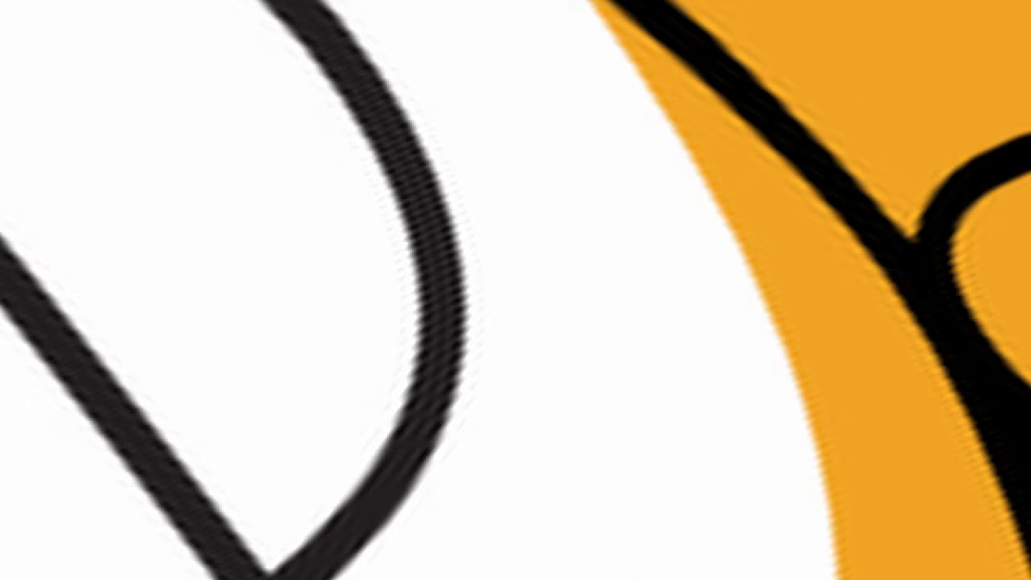
Play-test the game by making the flying cat flap through the gaps between the narrow blue buildings
key("space")
key("space")
key("space")
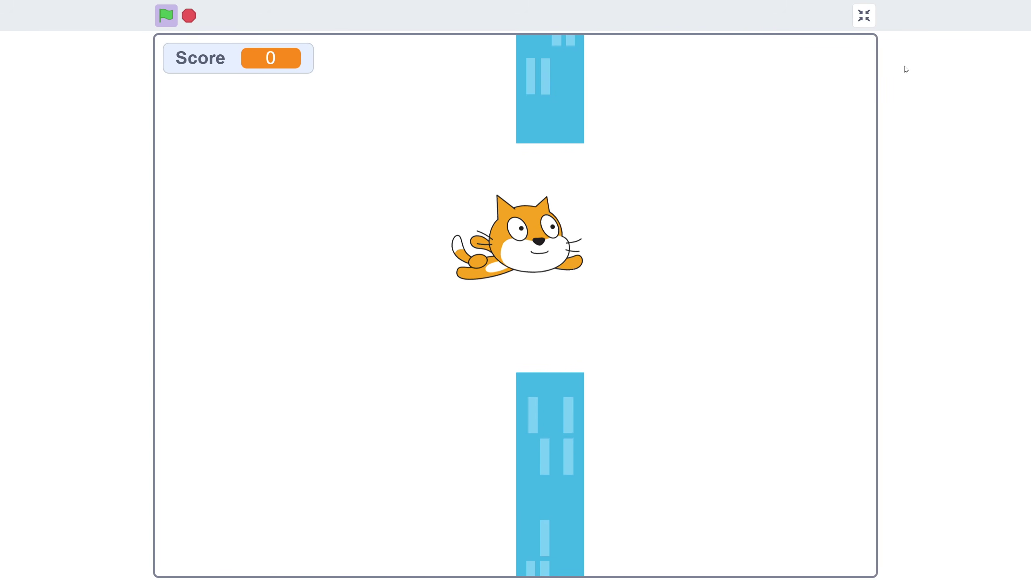
key("space")
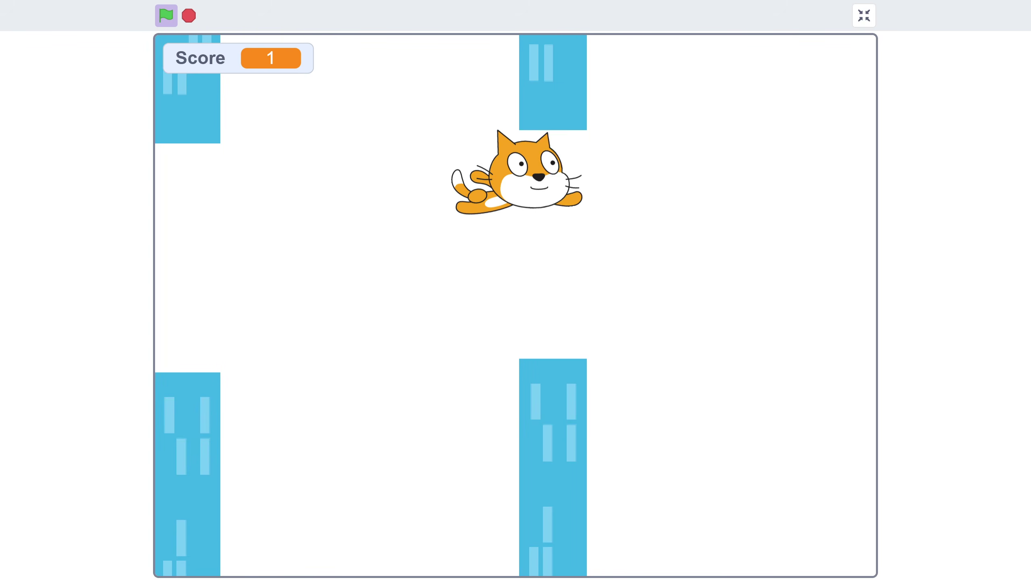
key("space")
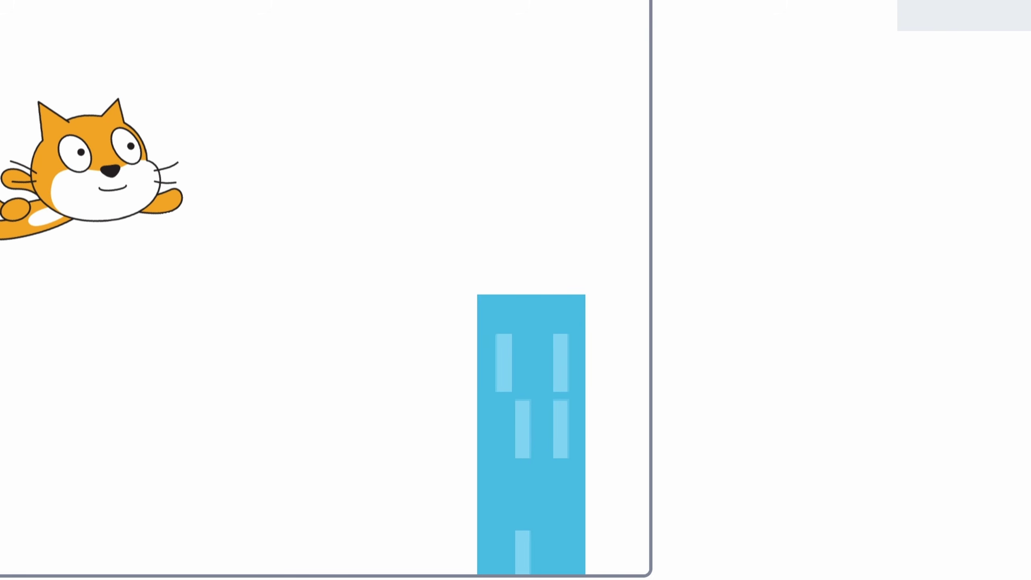
key("space")
key("space")
key("space")
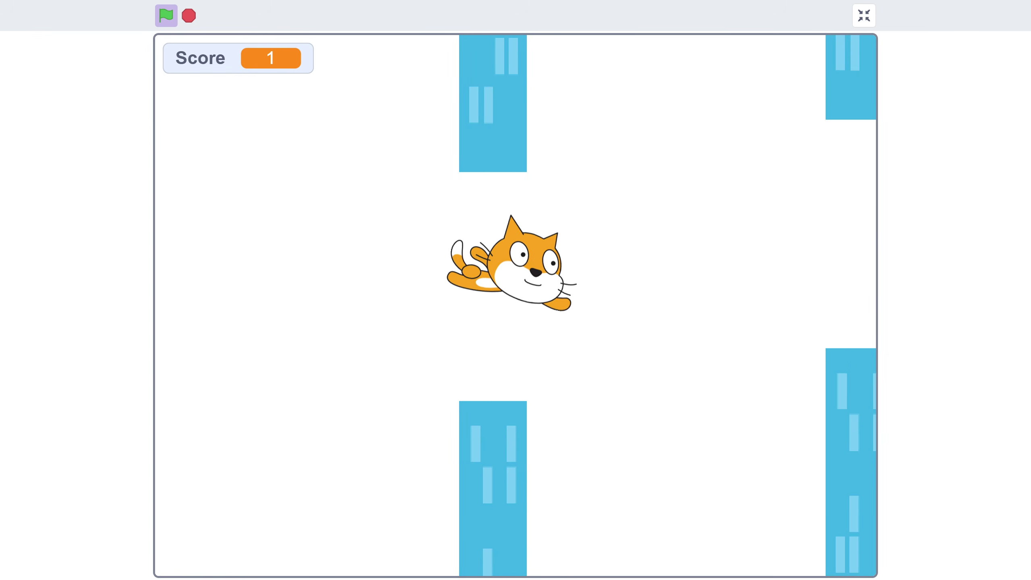
key("space")
key("space")
key("space")
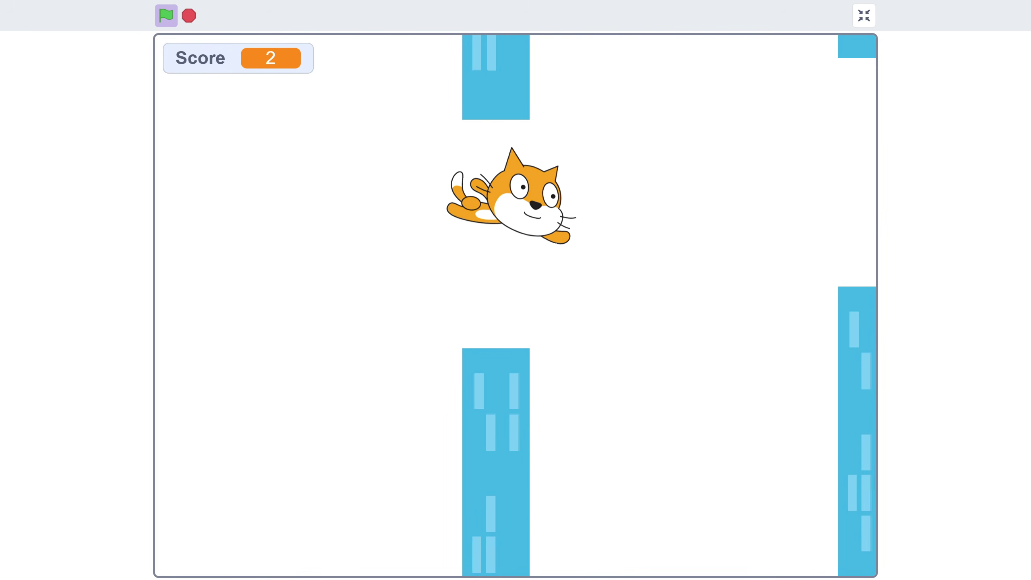
key("space")
key("space")
key("space")
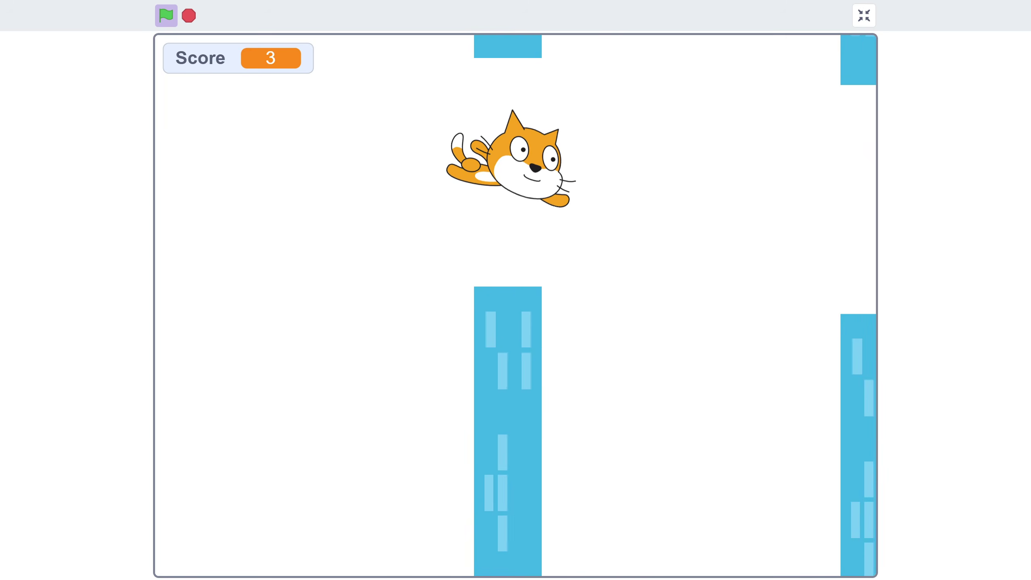
key("space")
key("space")
key("space")
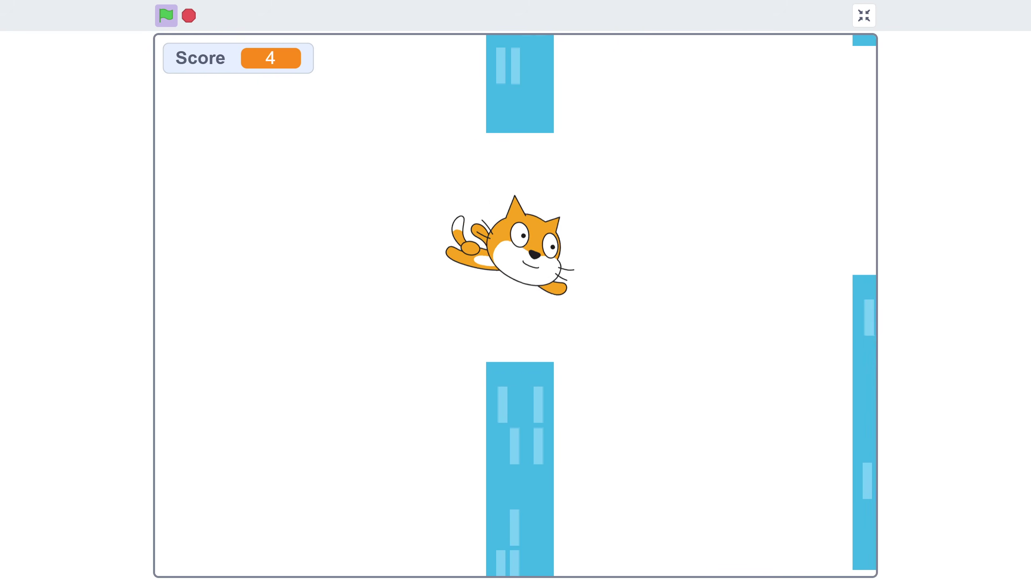
key("space")
key("space")
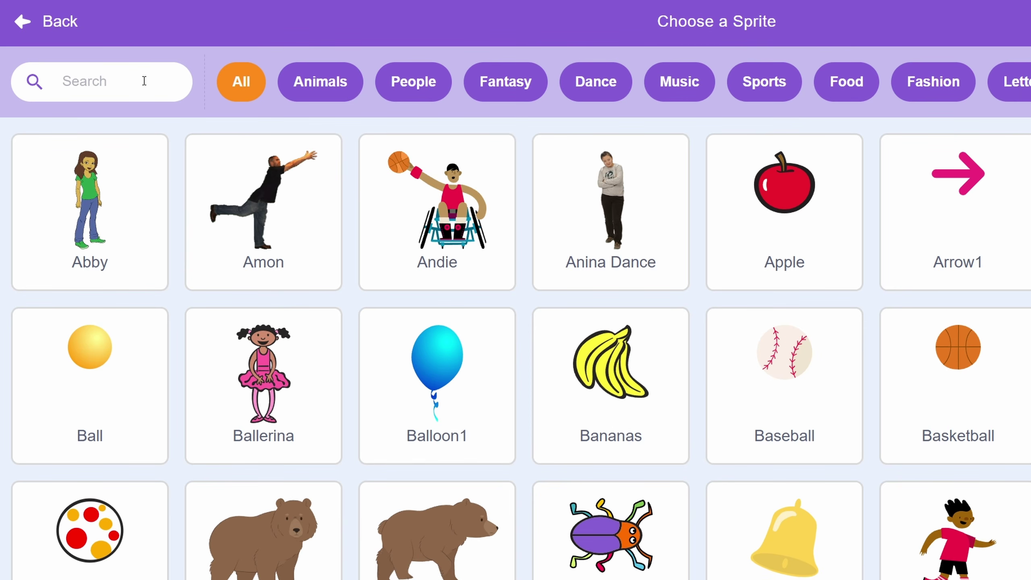
Search the sprite library for cat
type("cat")
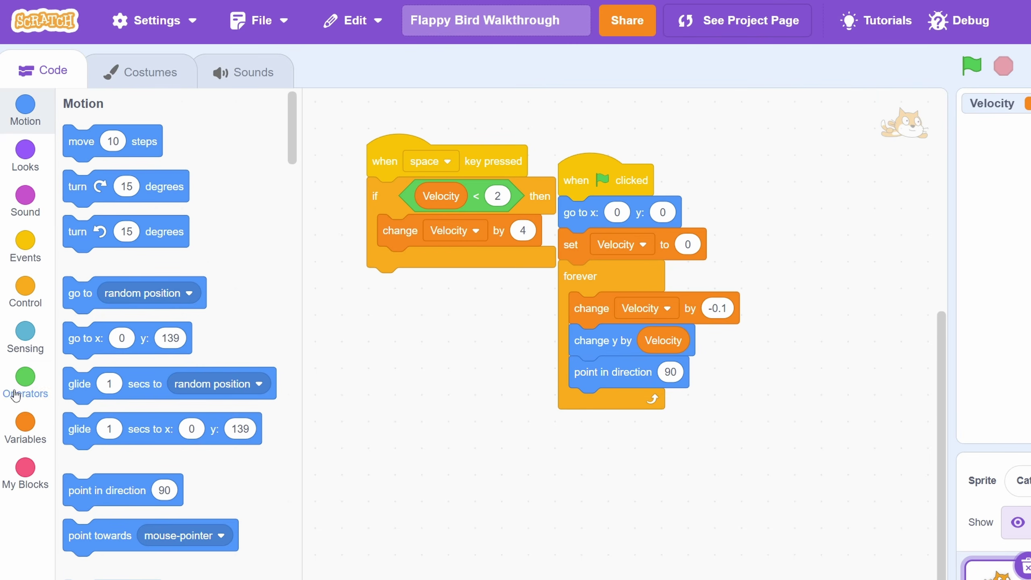
Set the cat's point-in-direction value to -10 times Velocity plus 90
left_click(24, 390)
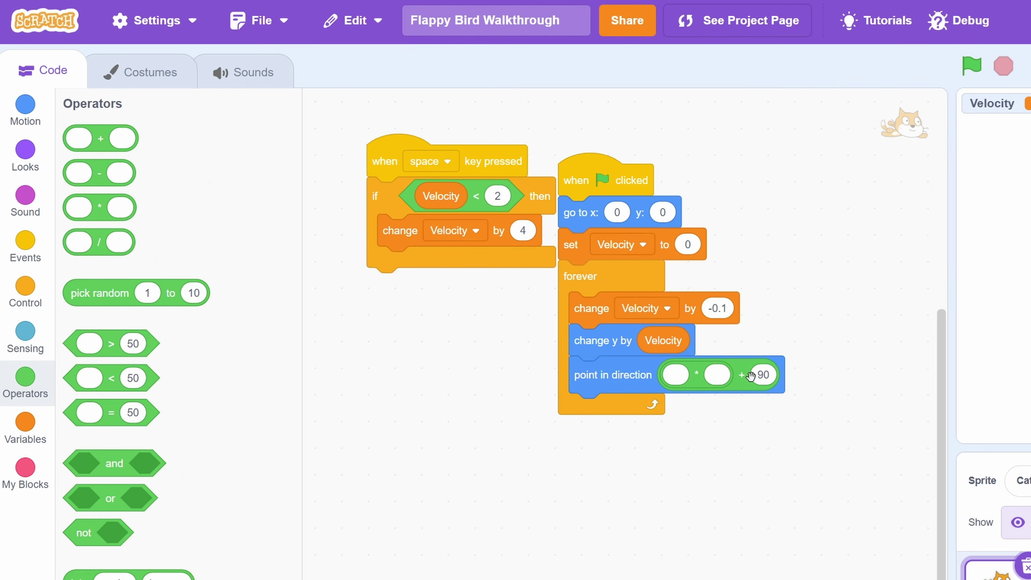
left_click(47, 434)
left_click_drag(108, 205, 187, 232)
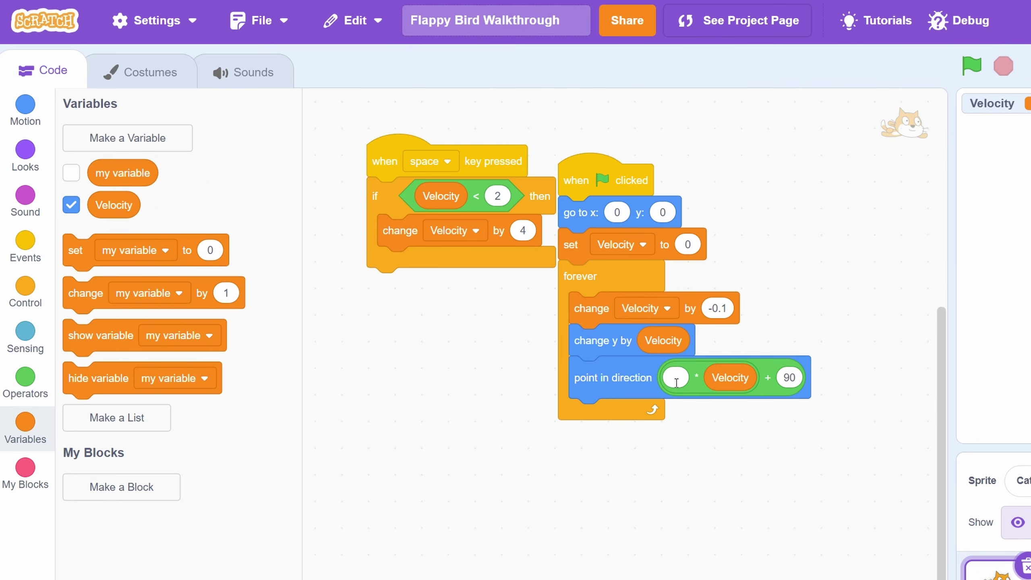
left_click(161, 19)
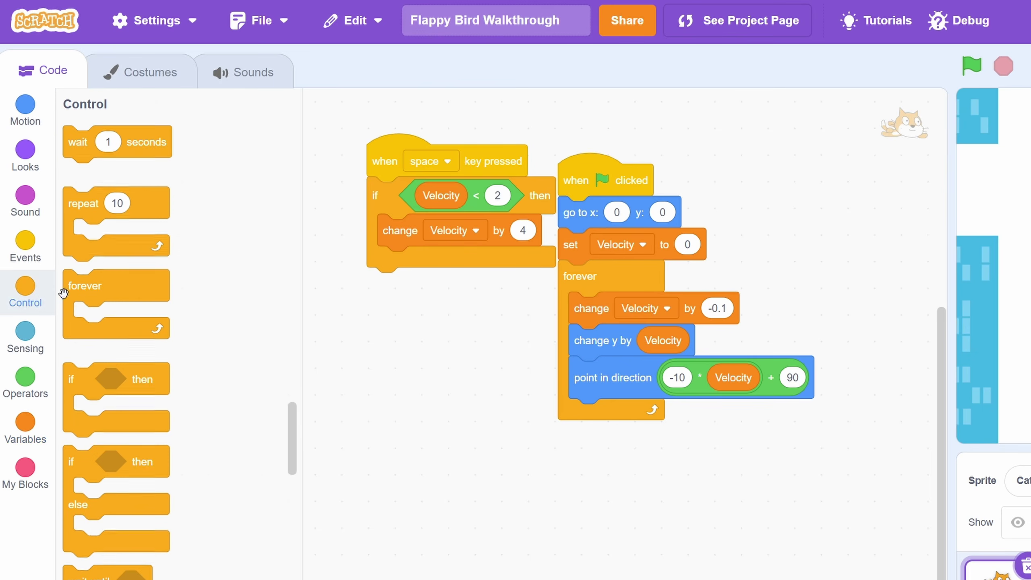
Build a collision condition in the cat's script from two touching checks joined with or, and choose the target of each check
left_click(25, 382)
left_click_drag(87, 495, 614, 415)
left_click(25, 337)
left_click_drag(94, 207, 639, 418)
left_click(749, 418)
left_click(669, 532)
left_click_drag(82, 256, 822, 418)
left_click(880, 417)
left_click(869, 451)
Place a Looks block and a broadcast block inside the cat's collision check
left_click(25, 157)
left_click_drag(81, 537, 588, 451)
left_click(25, 248)
left_click_drag(93, 421, 589, 485)
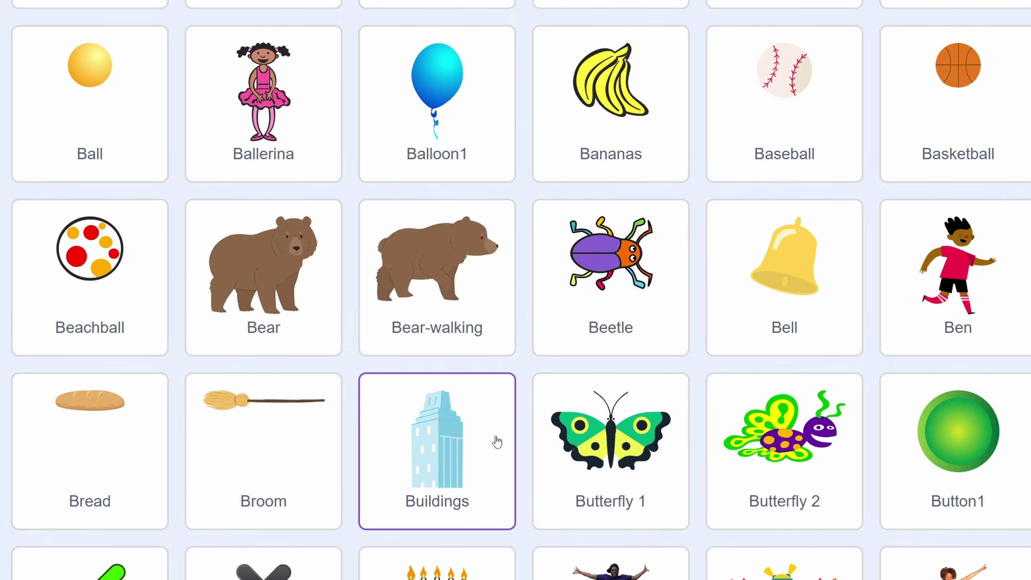
Add the Buildings sprite from the library and select its building-j costume
left_click(437, 449)
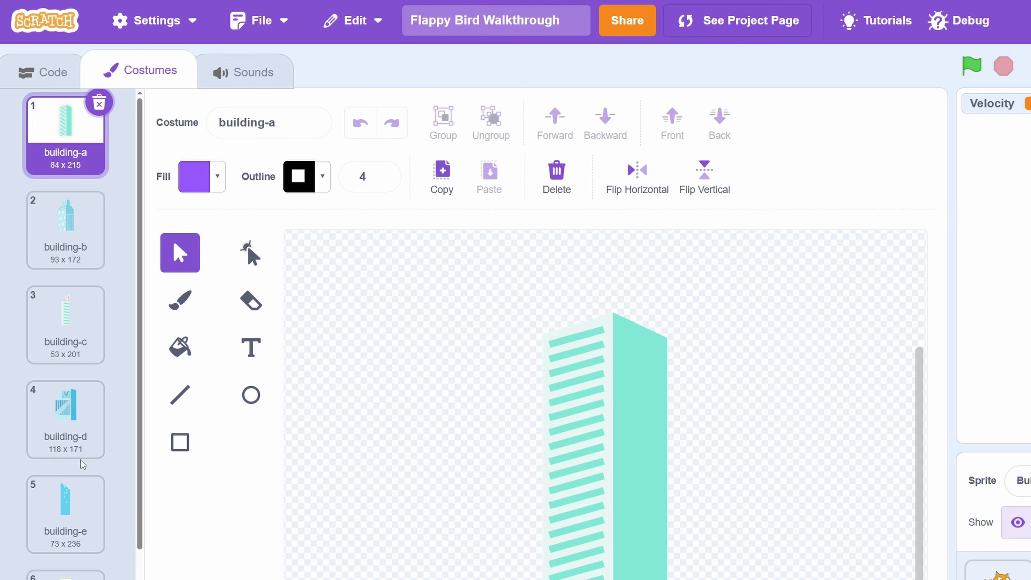
scroll(81, 467, "down", 10)
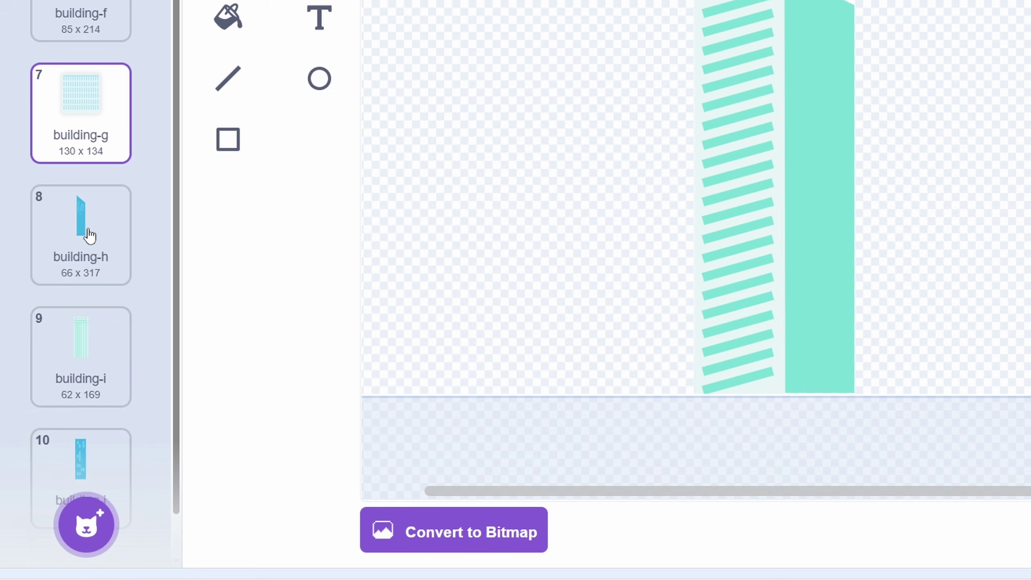
scroll(89, 235, "down", 2)
left_click(85, 392)
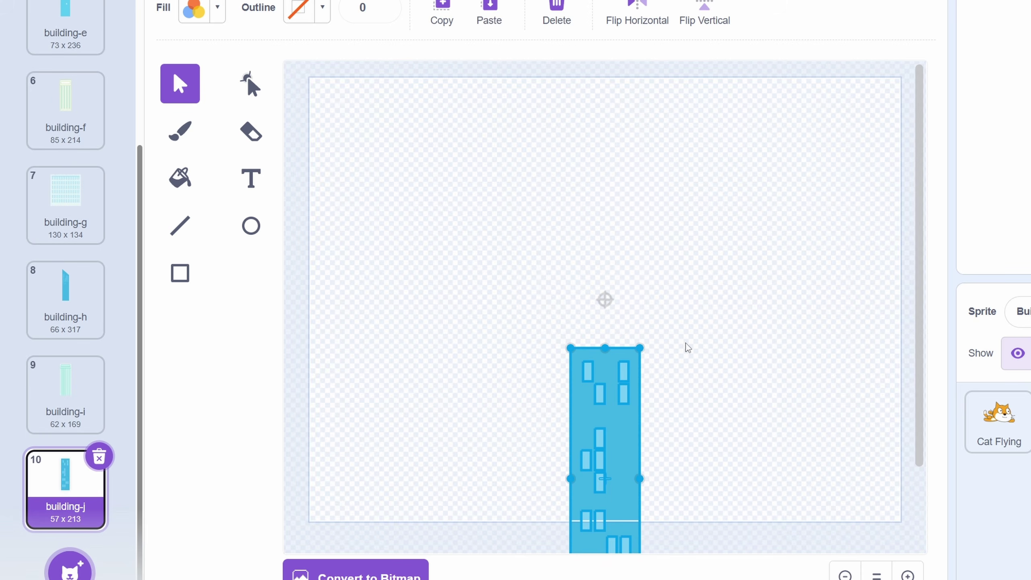
Duplicate the building in the building-j costume, rotate the copy upside down and place it above the original, leaving a gap
key("ctrl+v")
left_click_drag(662, 365, 755, 267)
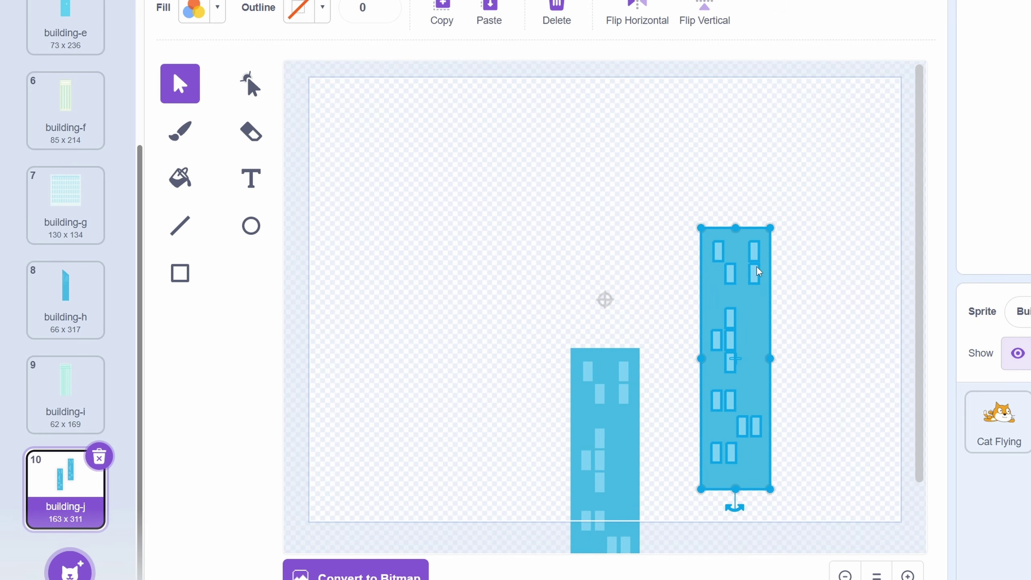
left_click_drag(813, 463, 749, 165)
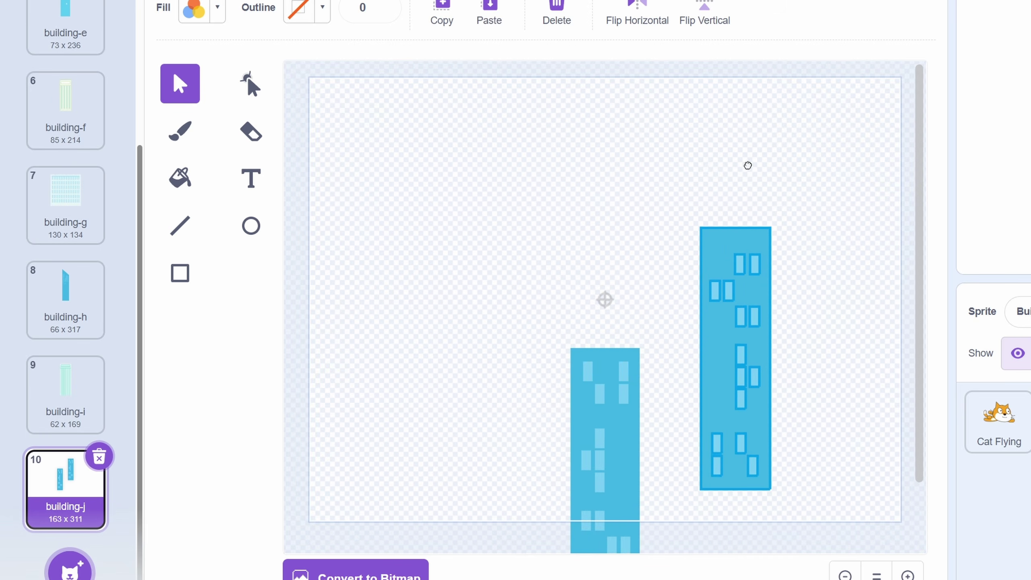
left_click_drag(740, 301, 608, 229)
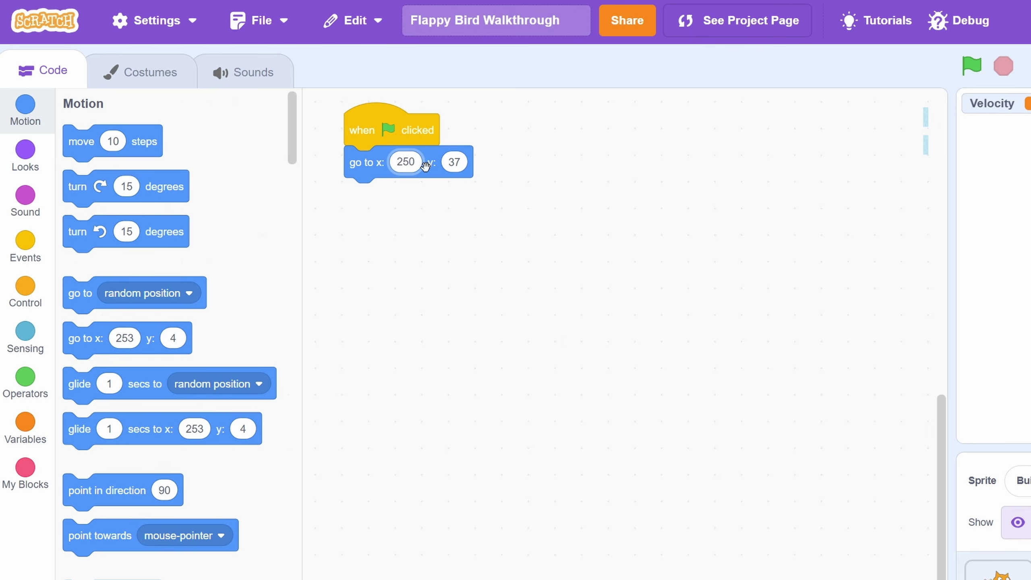
Set the building's starting y to a random number from -90 to 110 and add a forever loop below
left_click(25, 382)
left_click_drag(113, 300, 491, 179)
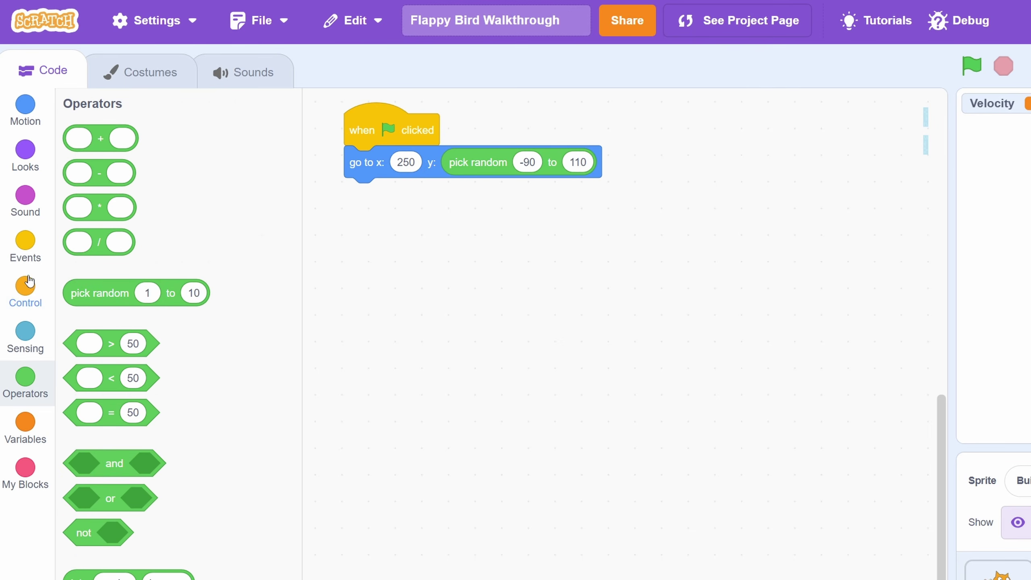
left_click(25, 285)
left_click_drag(81, 284, 366, 193)
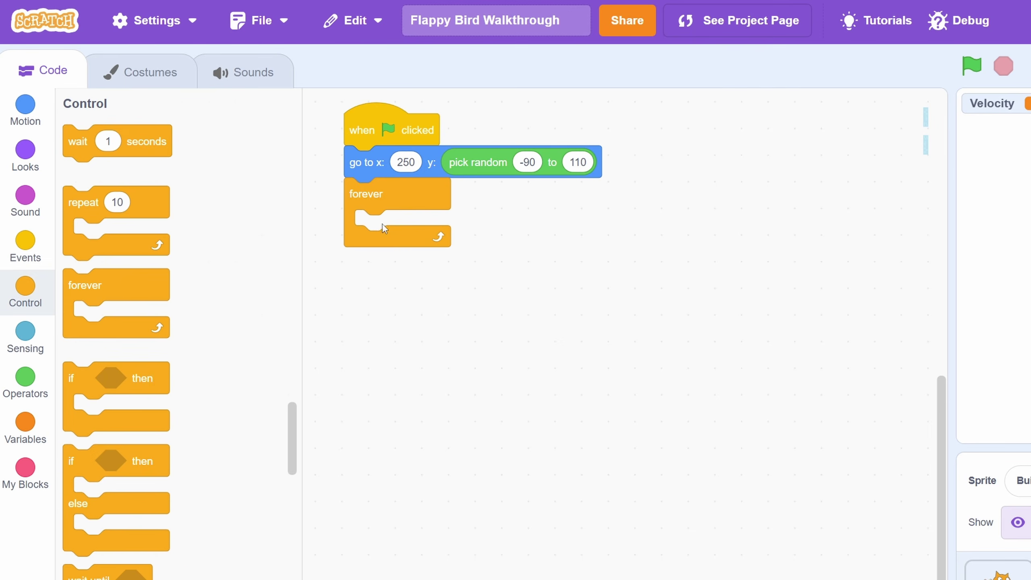
In the forever loop, move -2 steps and, if x position is below -245, go to x 250 and a random y from -90 to 110
left_click(25, 105)
left_click_drag(150, 153, 320, 213)
left_click(28, 377)
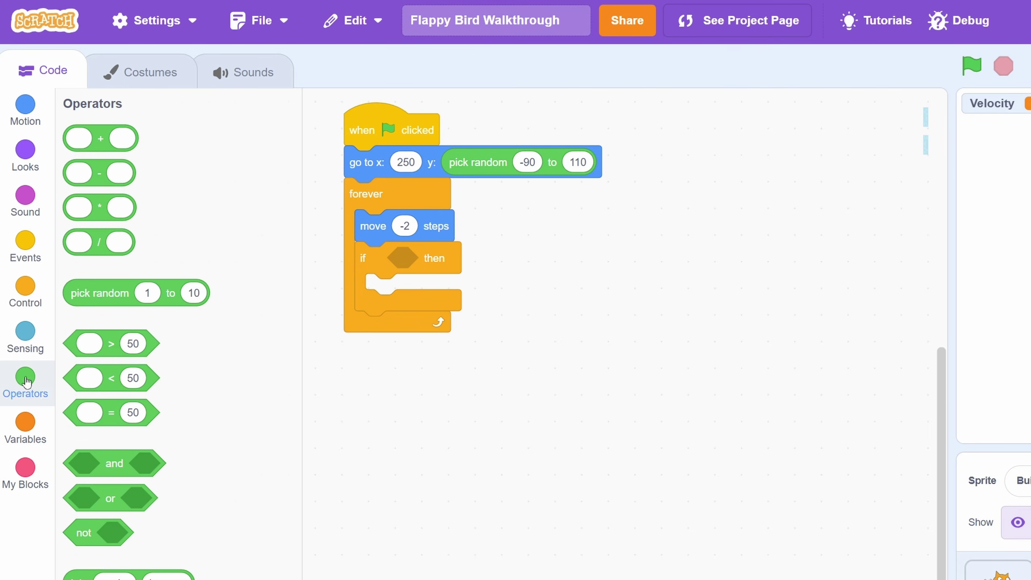
type("45")
scroll(139, 539, "up", 15)
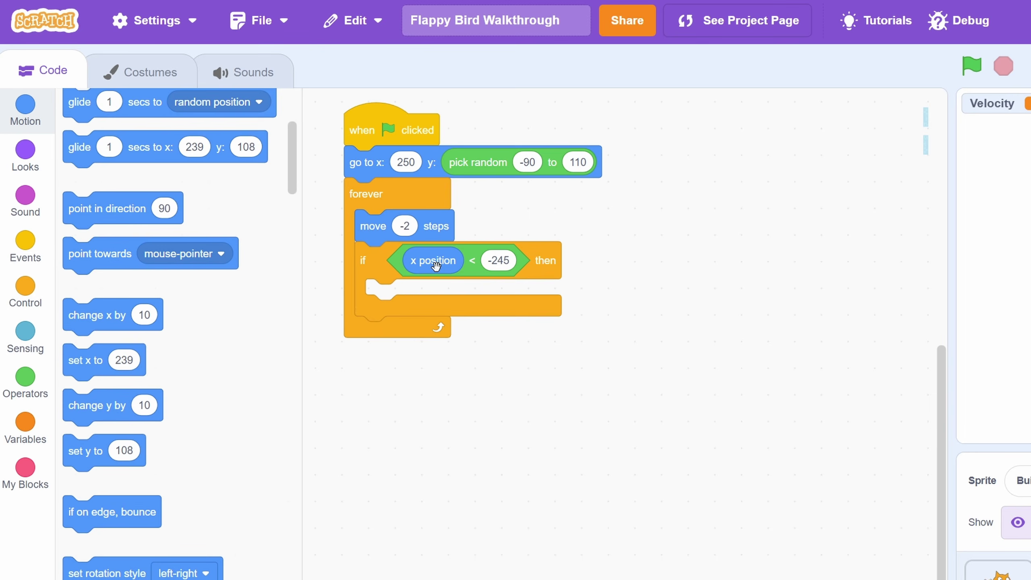
scroll(83, 358, "up", 7)
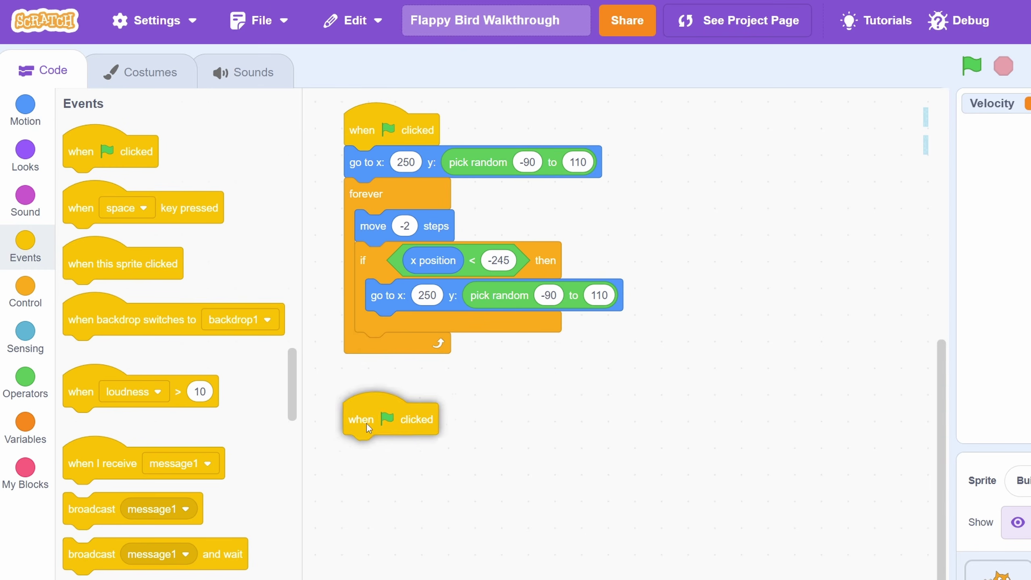
Create a second green-flag script for the building that waits 4 seconds and creates a clone of myself
left_click_drag(362, 431, 361, 422)
scroll(87, 577, "down", 3)
type("4")
scroll(110, 487, "down", 15)
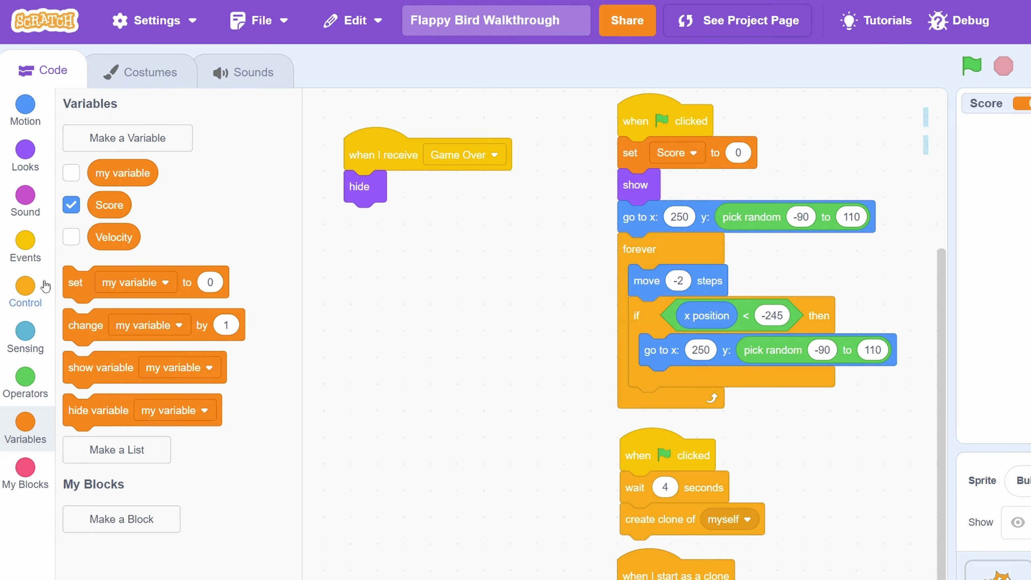
Add an if block testing whether x position equals 1 to the forever loops of the main and clone scripts
left_click(45, 287)
left_click_drag(71, 376, 686, 404)
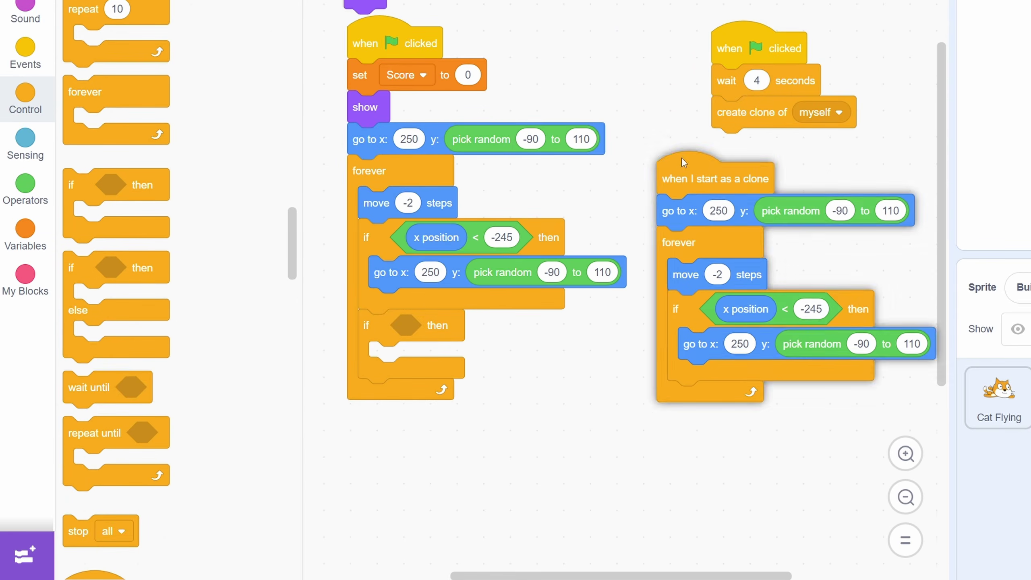
left_click(25, 382)
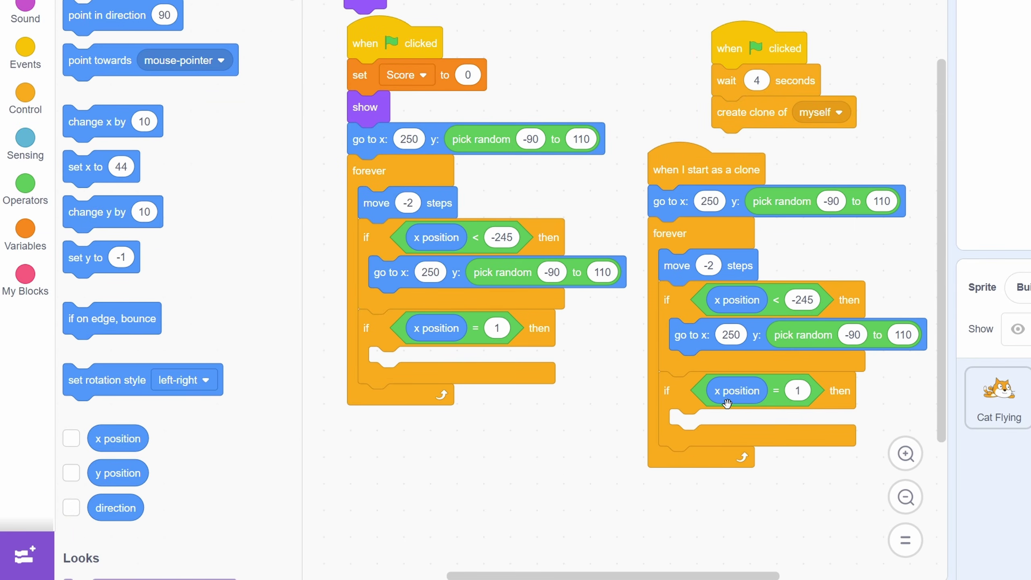
Make the main script's x position = 1 check change Score by 1
left_click(25, 234)
left_click_drag(85, 132, 390, 363)
left_click(451, 363)
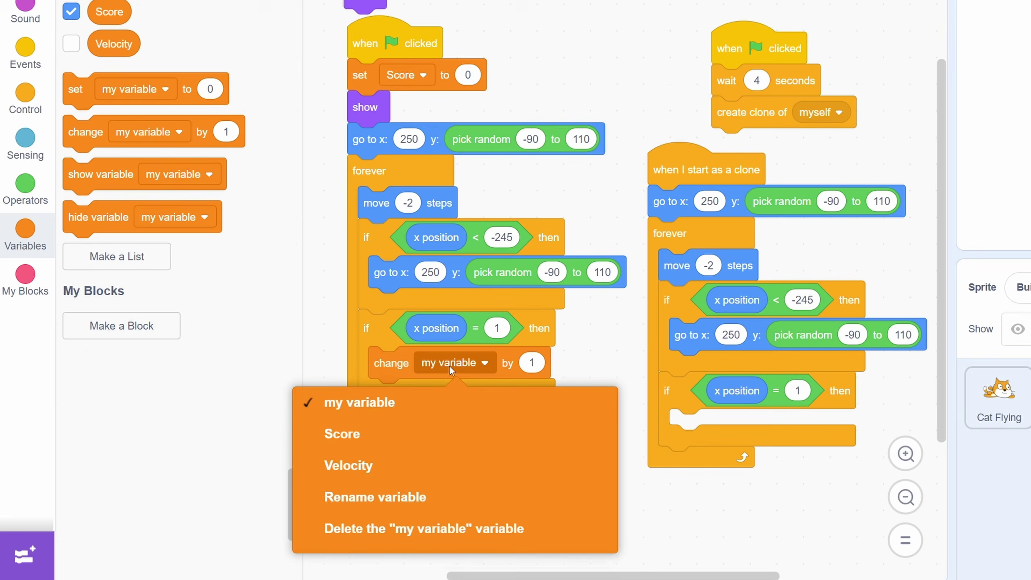
left_click(342, 434)
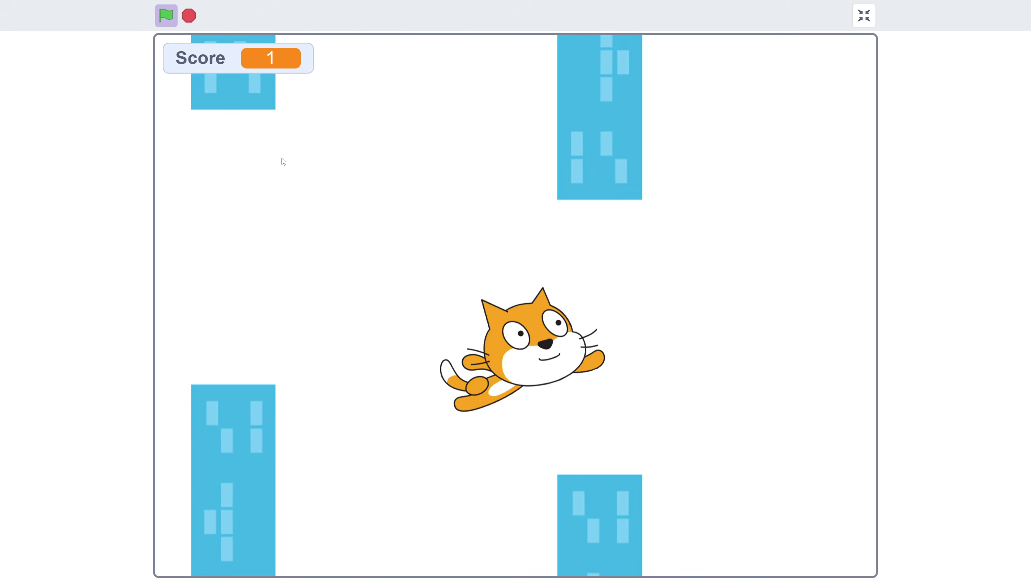
Play-test the finished cat game full screen to check the scoring as the buildings pass
key("space")
key("space")
key("space")
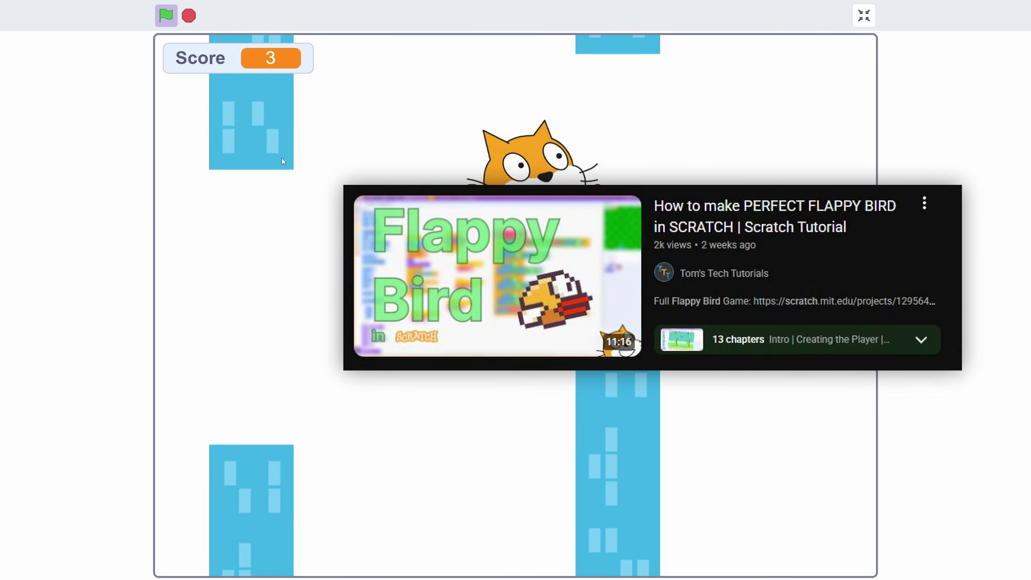
key("space")
key("space")
key("space")
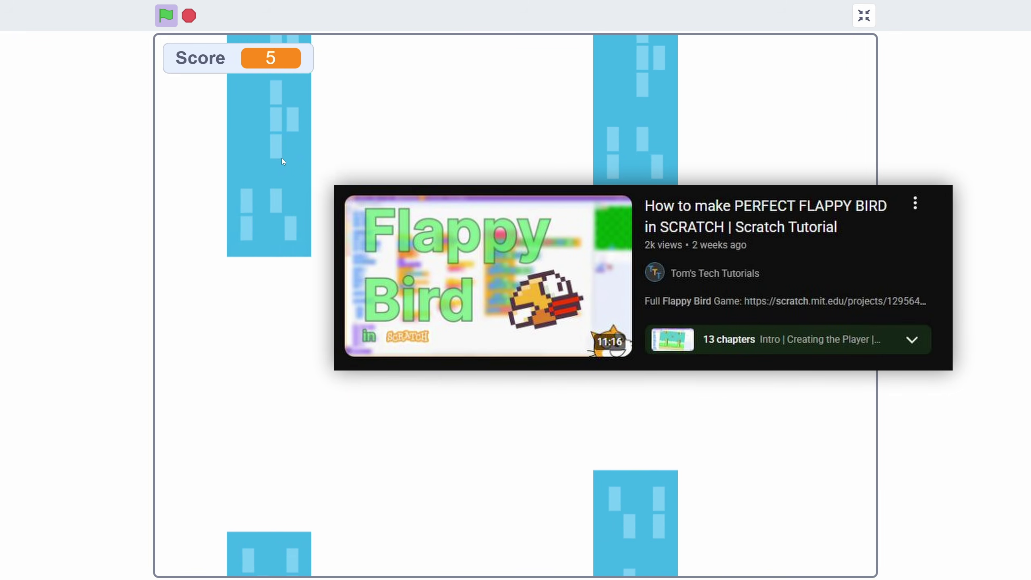
key("space")
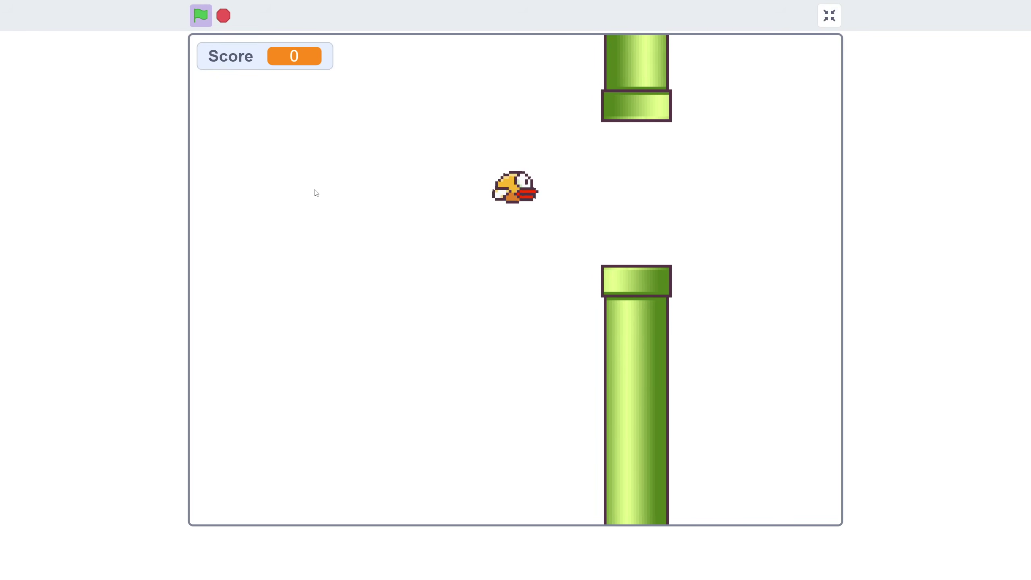
Play-test the full Flappy Bird version by flapping the bird through the green pipes
key("space")
key("space")
key("space")
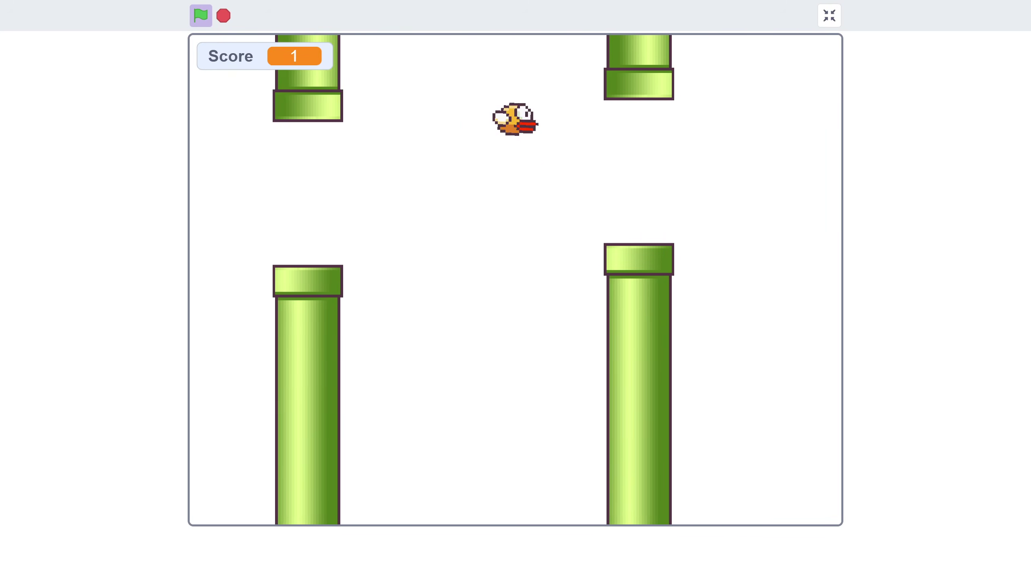
key("space")
key("space")
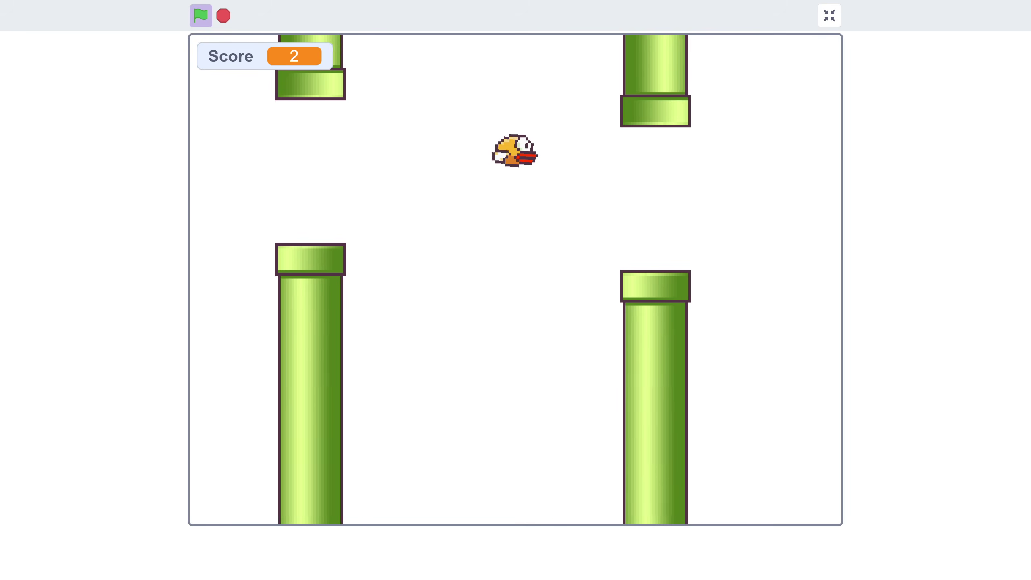
Keep flapping the bird through the green pipe gaps to test the scoring and restarts
key("space")
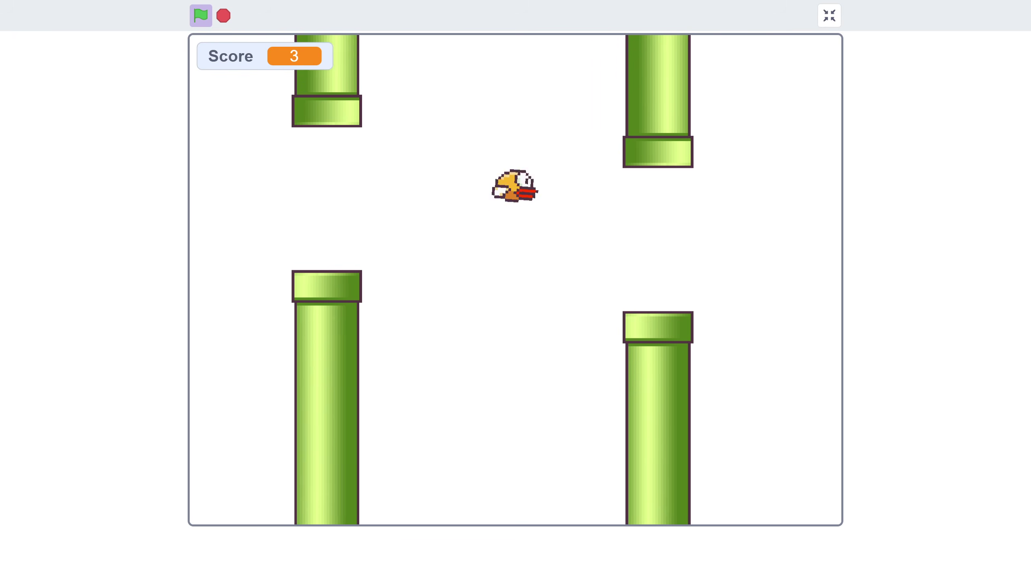
key("space")
key("space")
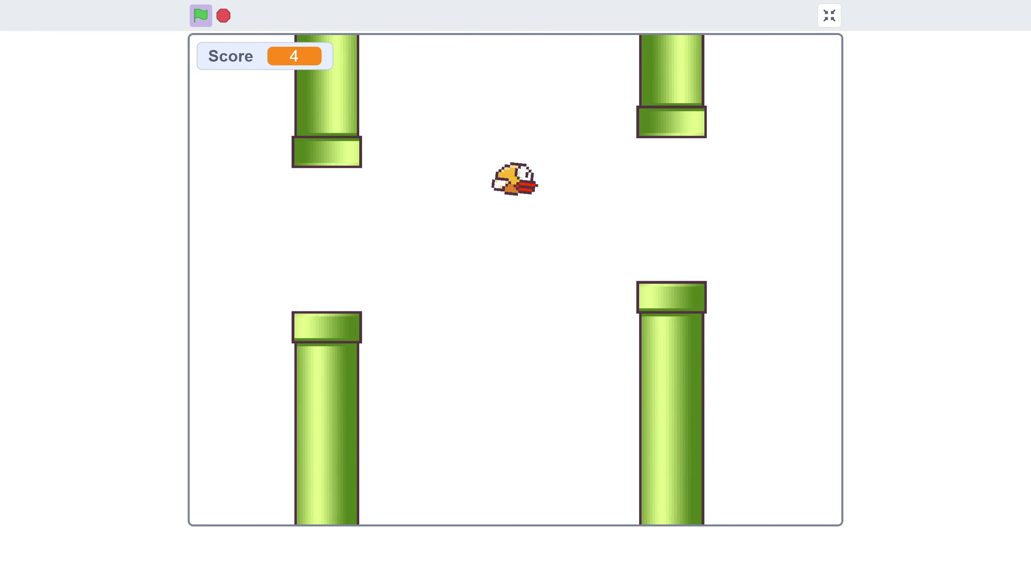
key("space")
key("space")
key("space")
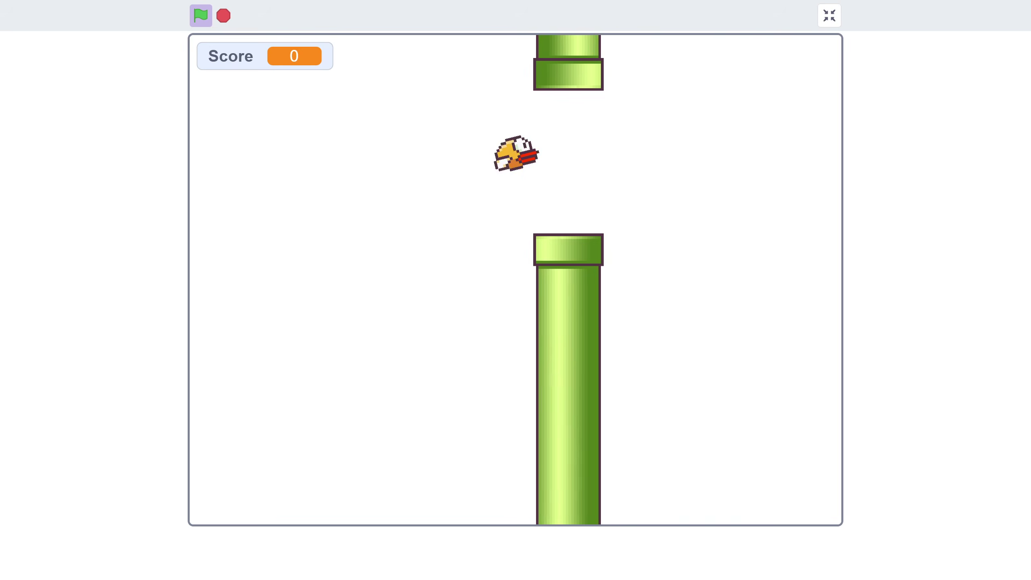
key("space")
key("space")
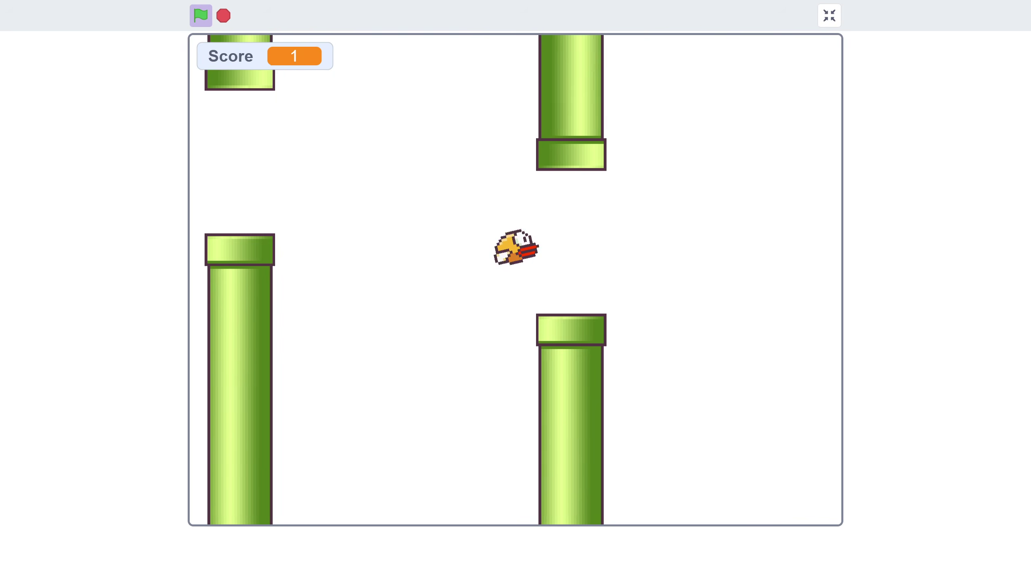
key("space")
key("space")
key("space")
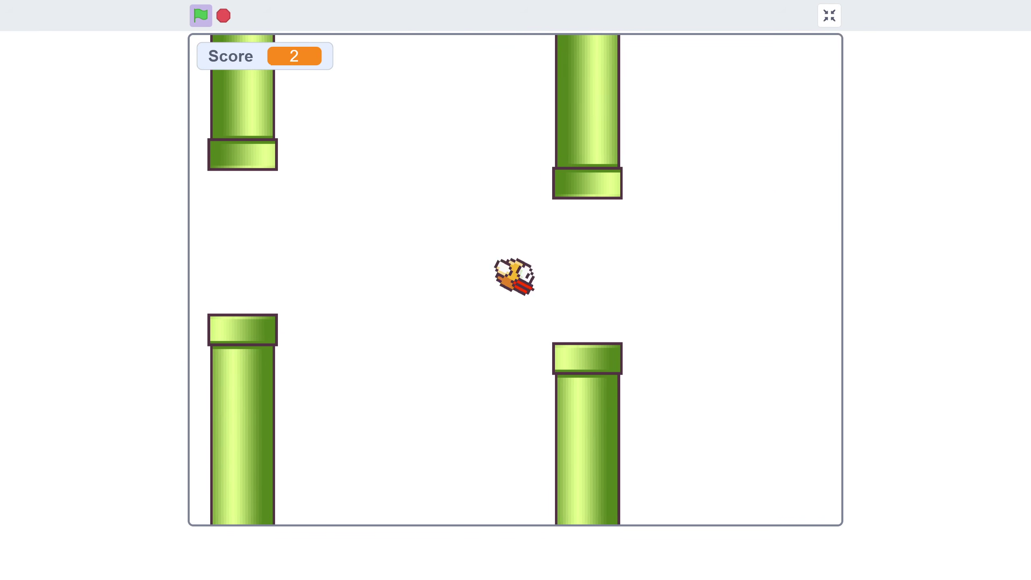
key("space")
key("space")
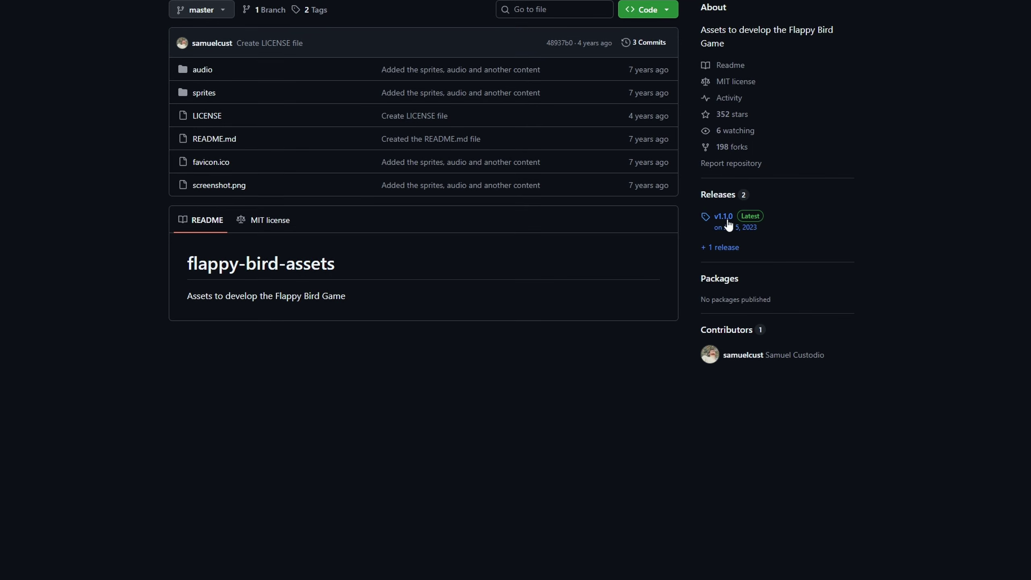
Download the v1.1.0 release of flappy-bird-assets and open its sprites folder for uploading a costume to the Cat Flying sprite
left_click(888, 308)
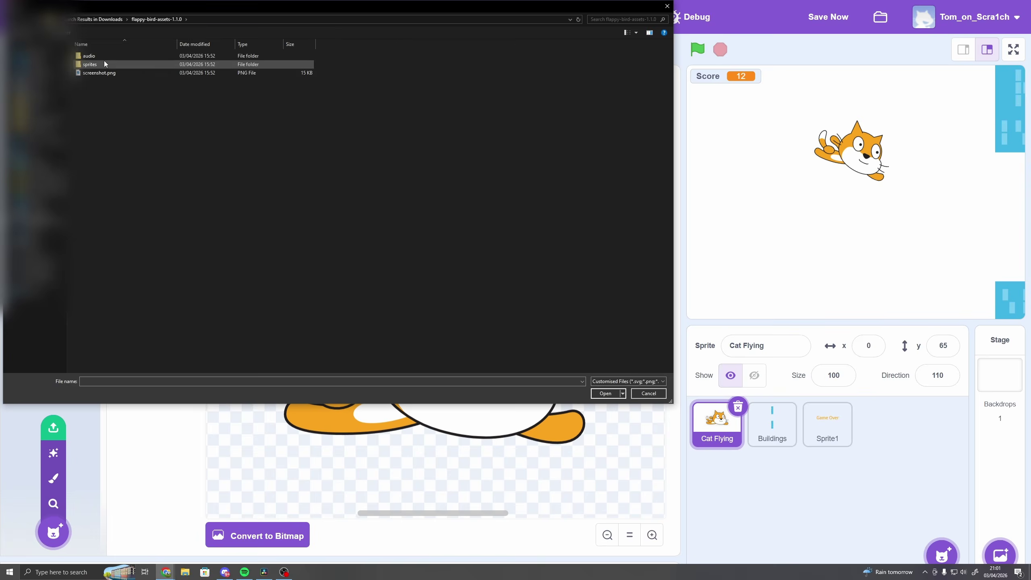
left_click_drag(580, 142, 463, 143)
key("Return")
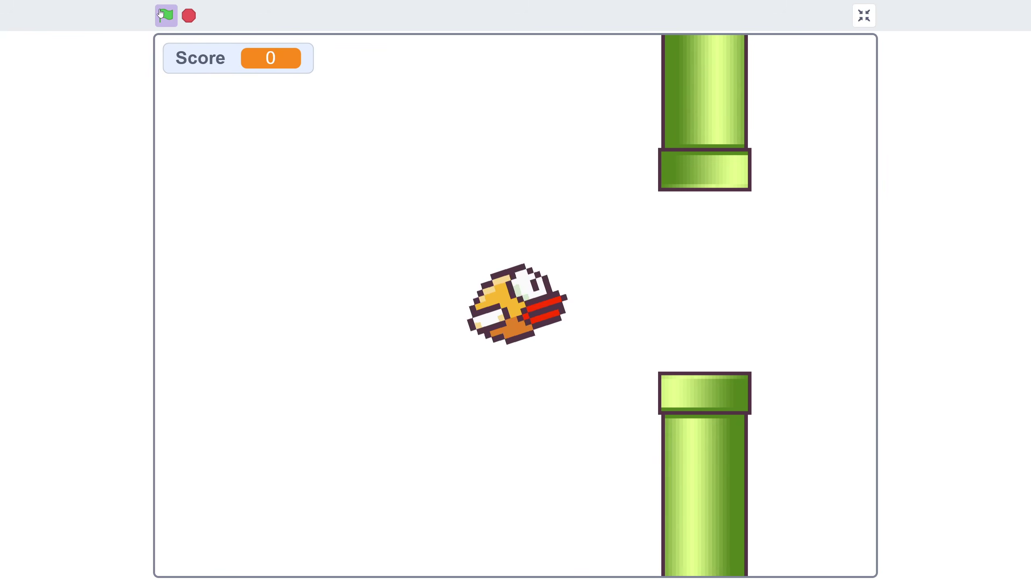
Run the game full screen to check the oversized bird costume against the pipes
left_click(161, 14)
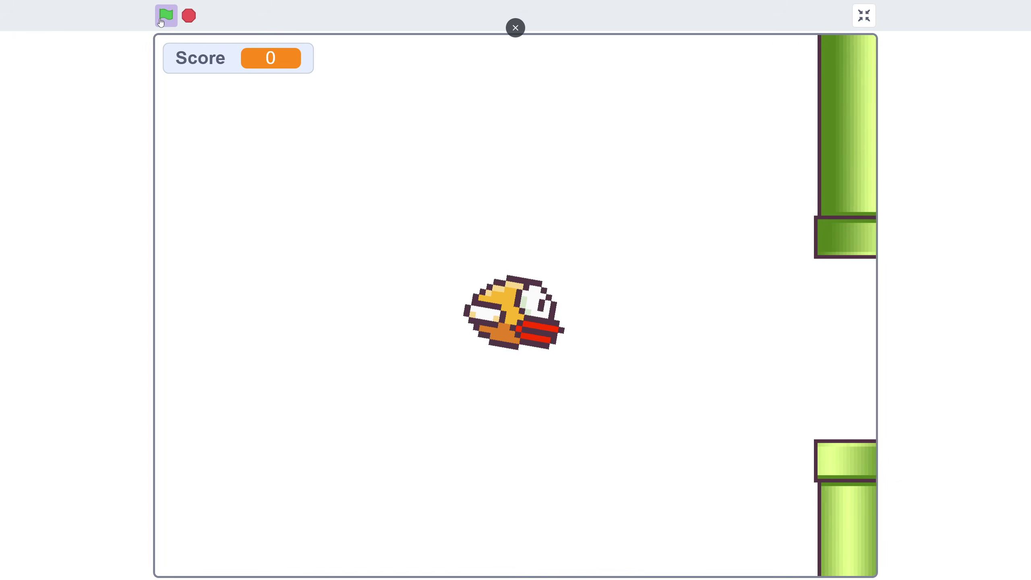
key("space")
key("space")
key("space")
key("space")
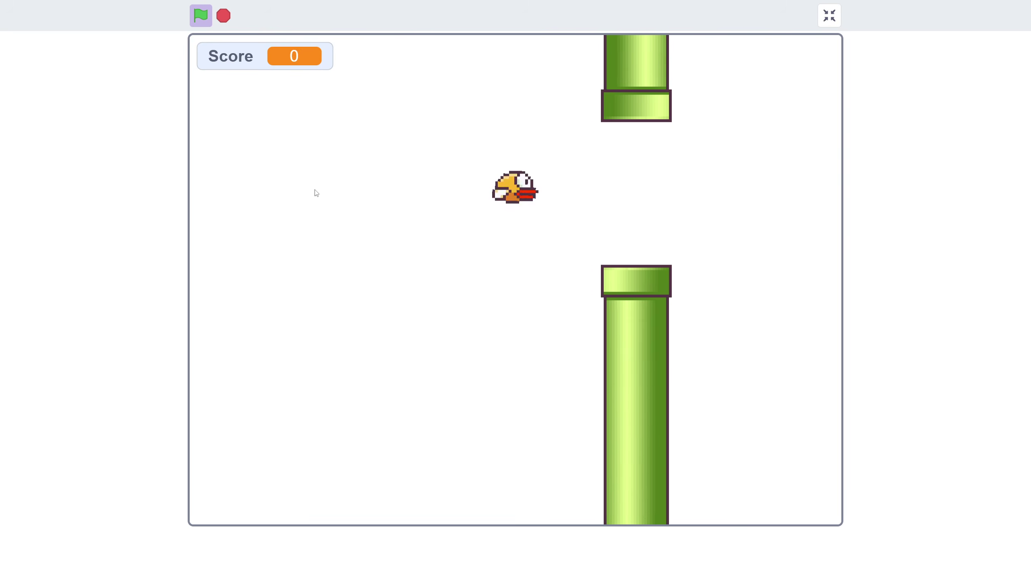
Play-test several rounds with the smaller bird, flapping it through the pipes until Game Over
key("space")
key("space")
key("space")
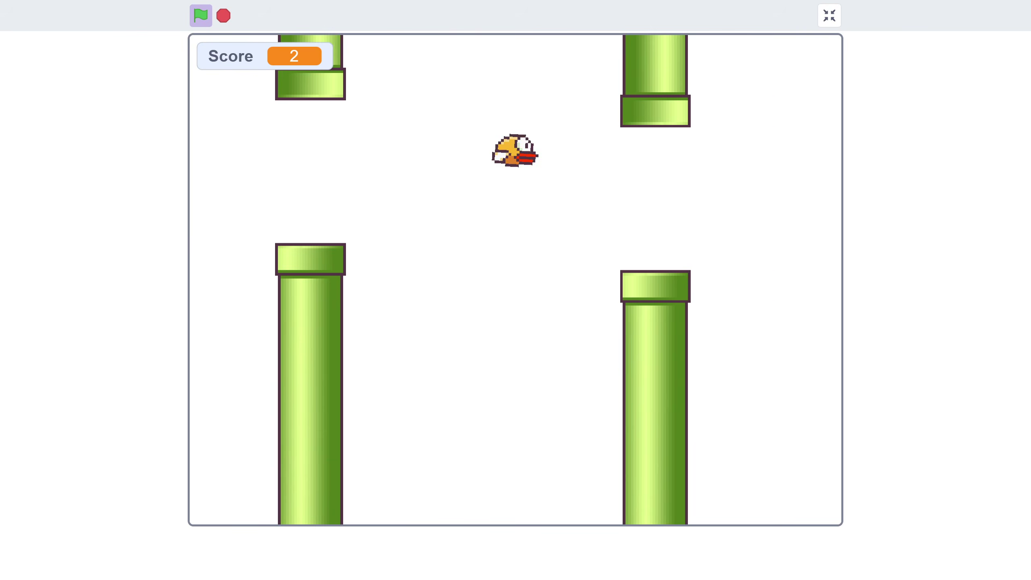
key("space")
key("space")
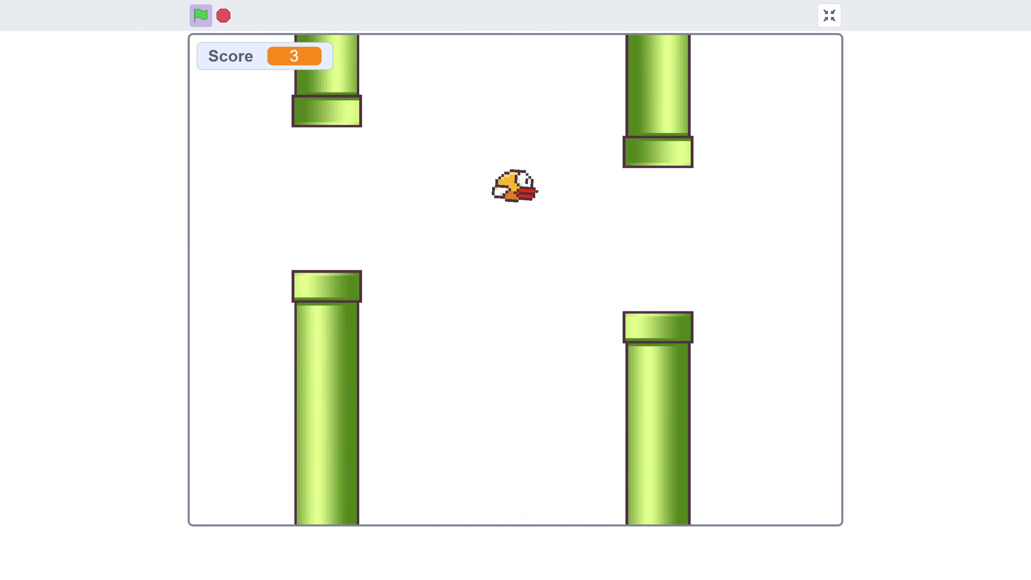
key("space")
key("space")
key("space")
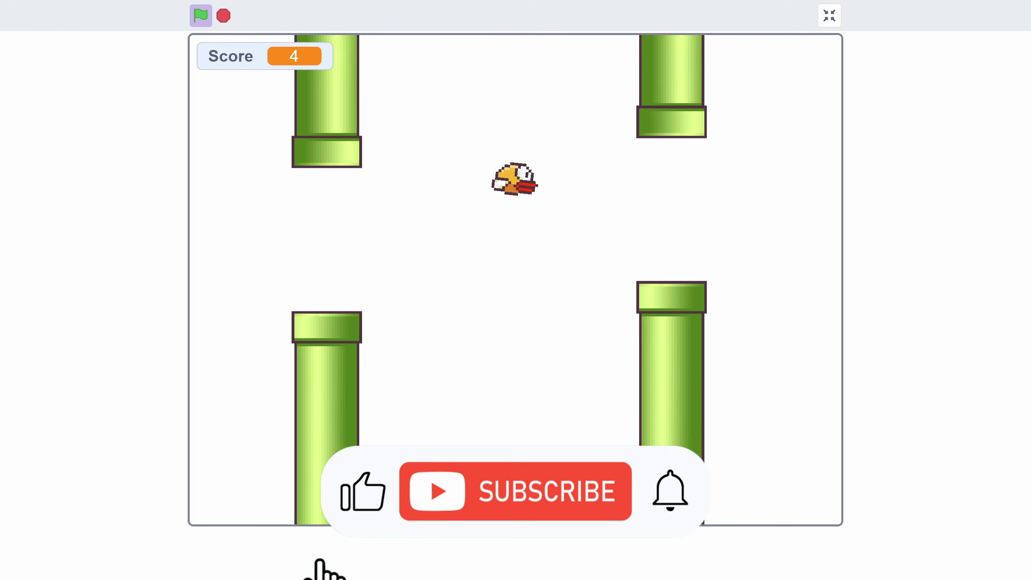
key("space")
key("space")
key("space")
key("space")
key("space")
key("space")
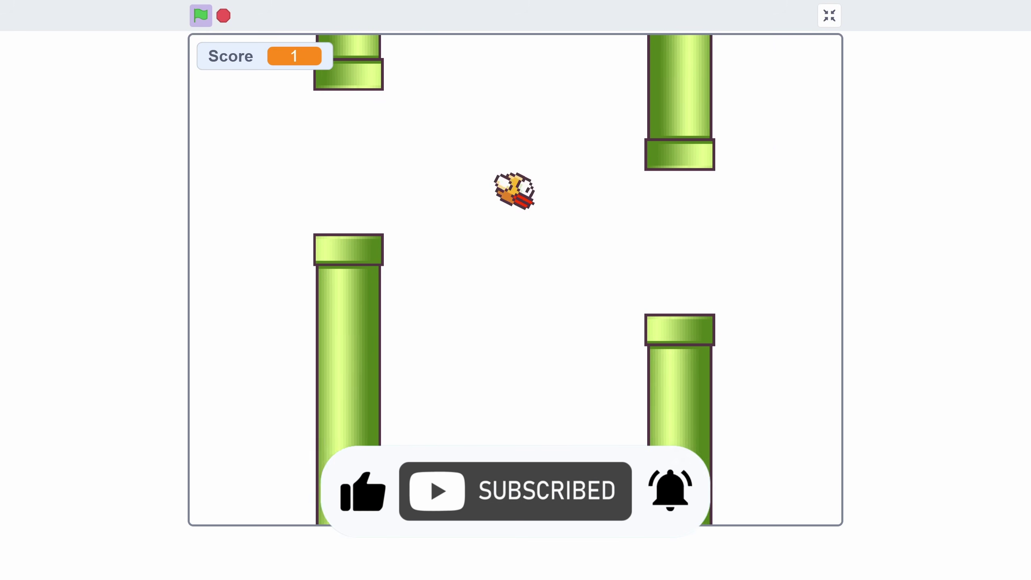
key("space")
key("space")
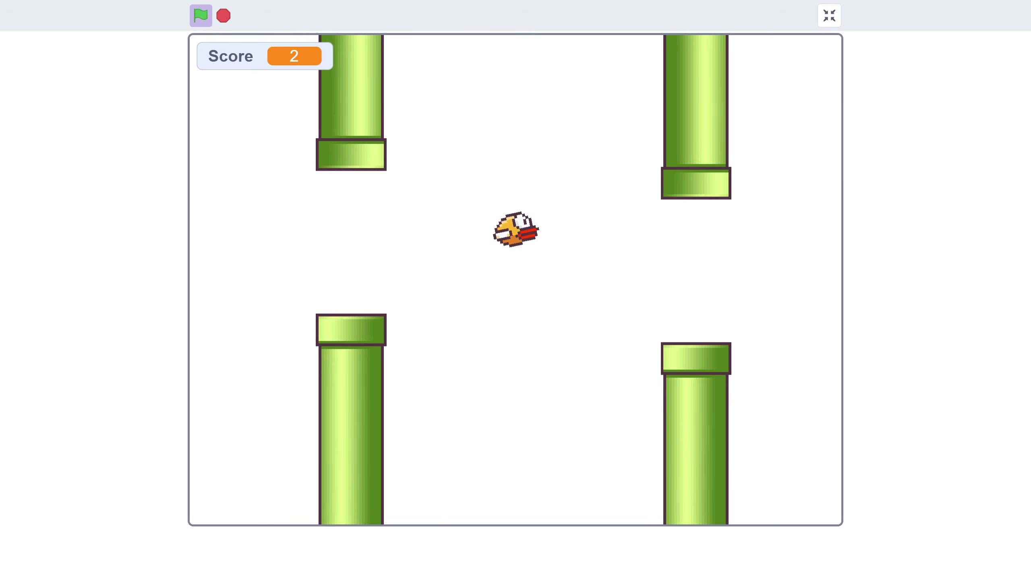
key("space")
key("space")
key("space")
key("space")
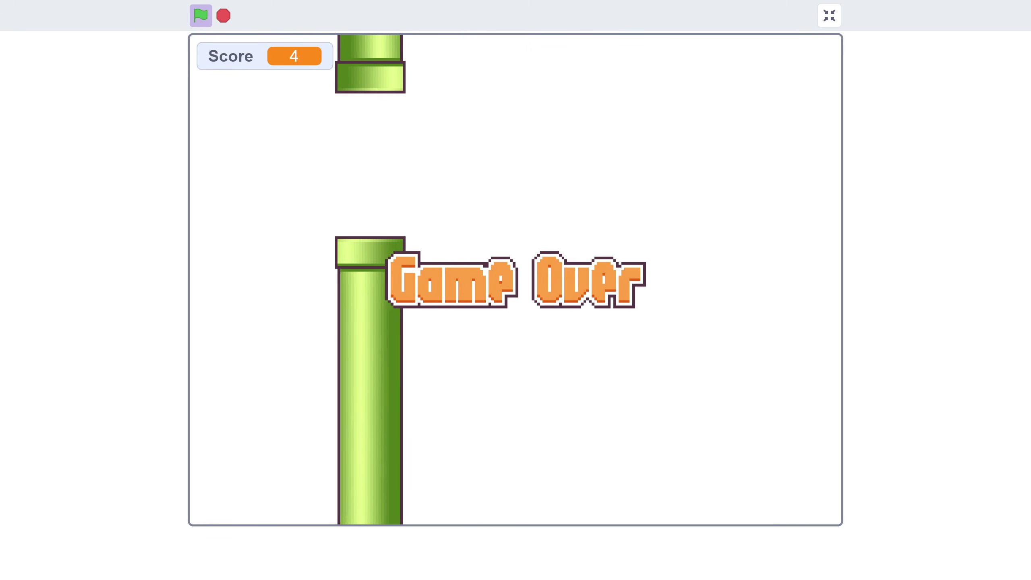
key("space")
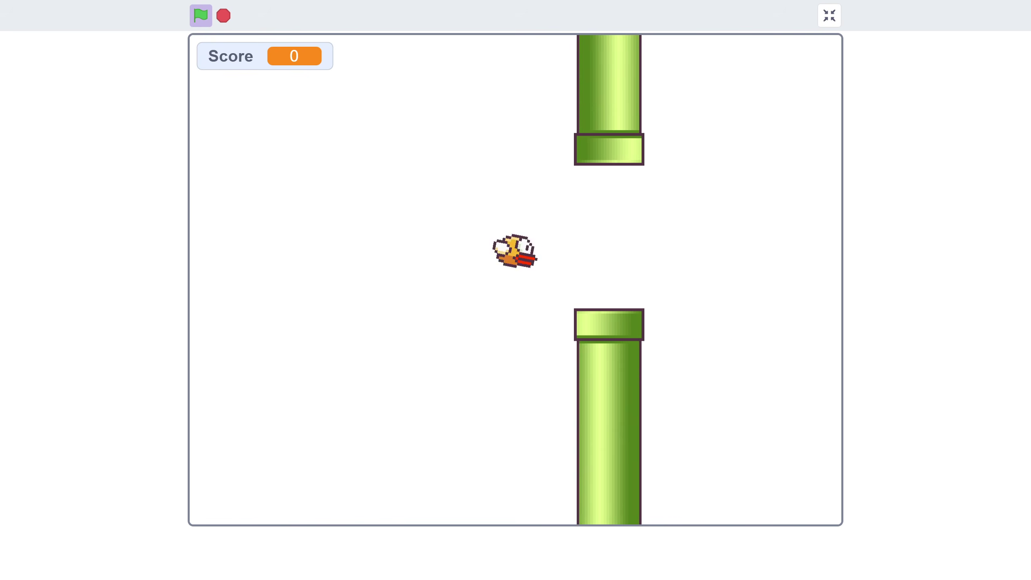
key("space")
key("space")
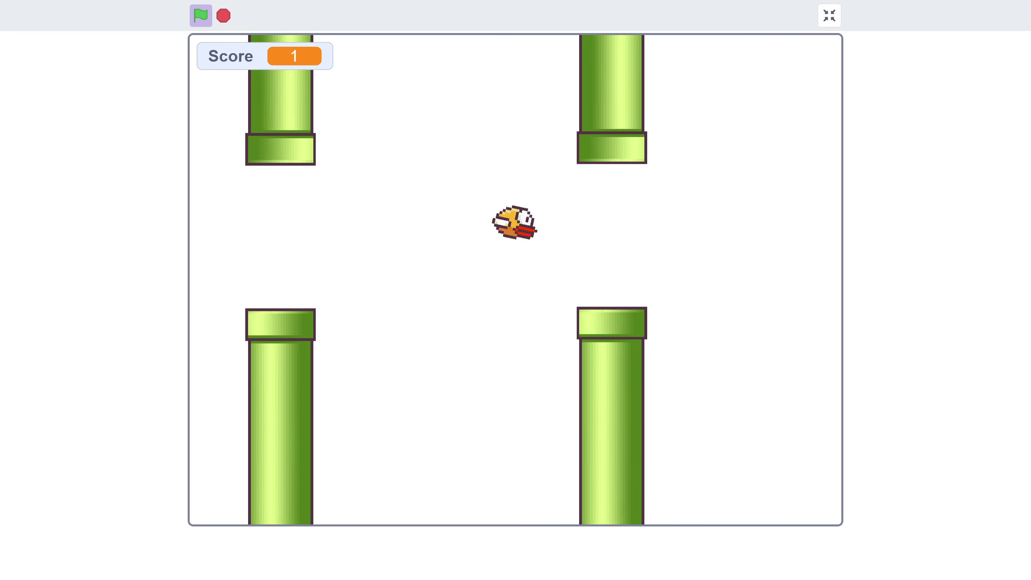
key("space")
key("space")
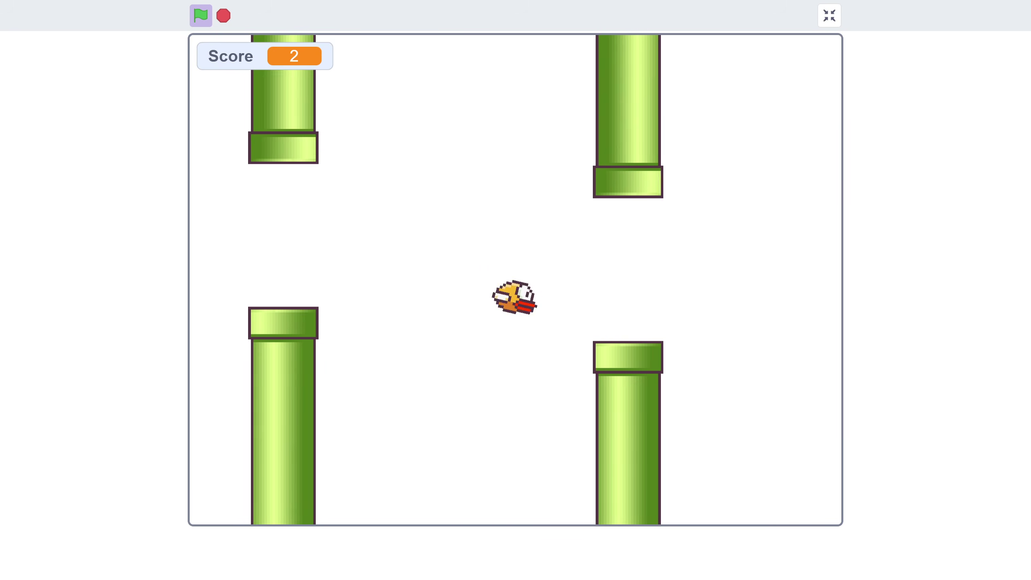
key("space")
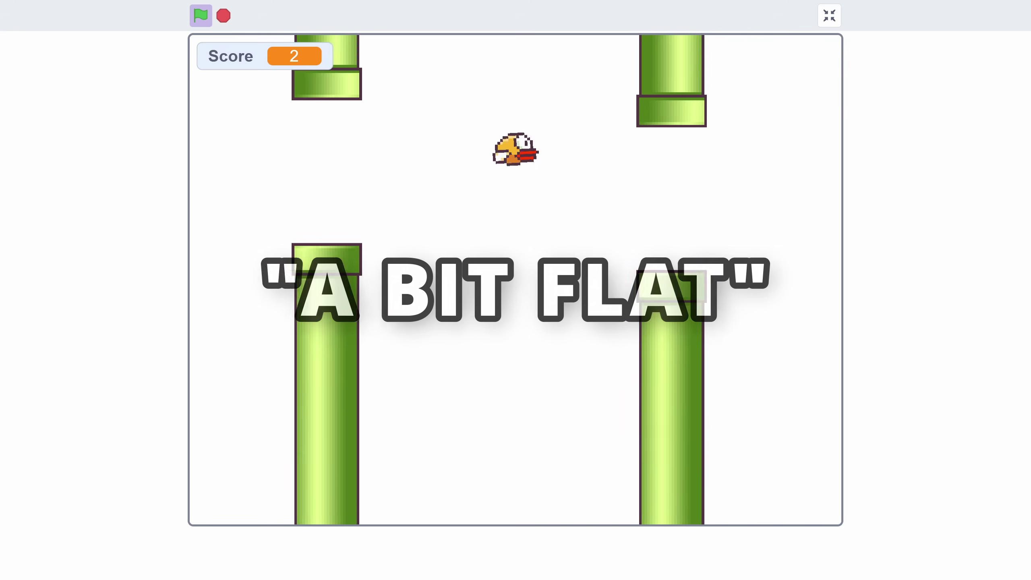
key("space")
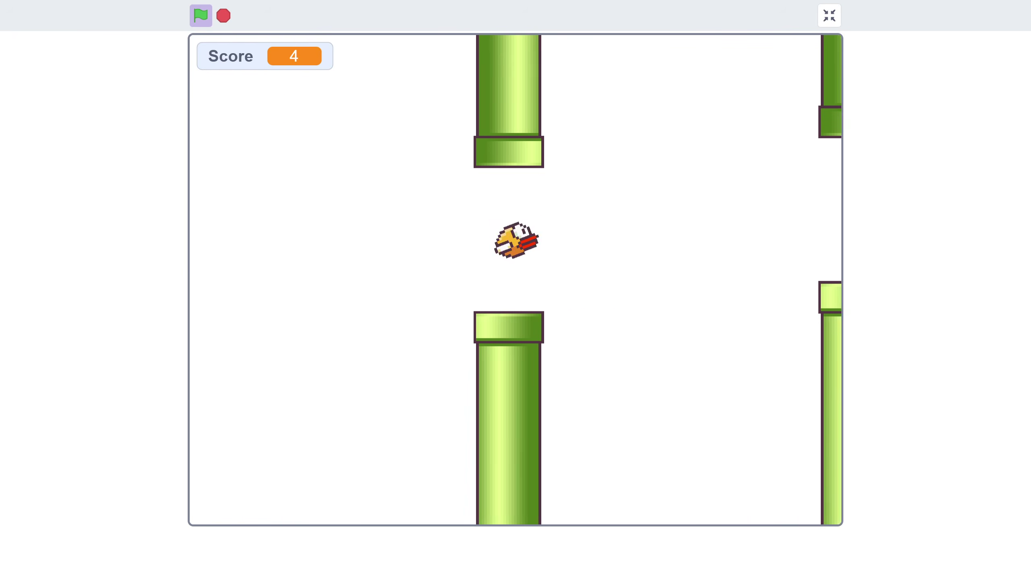
key("space")
key("space")
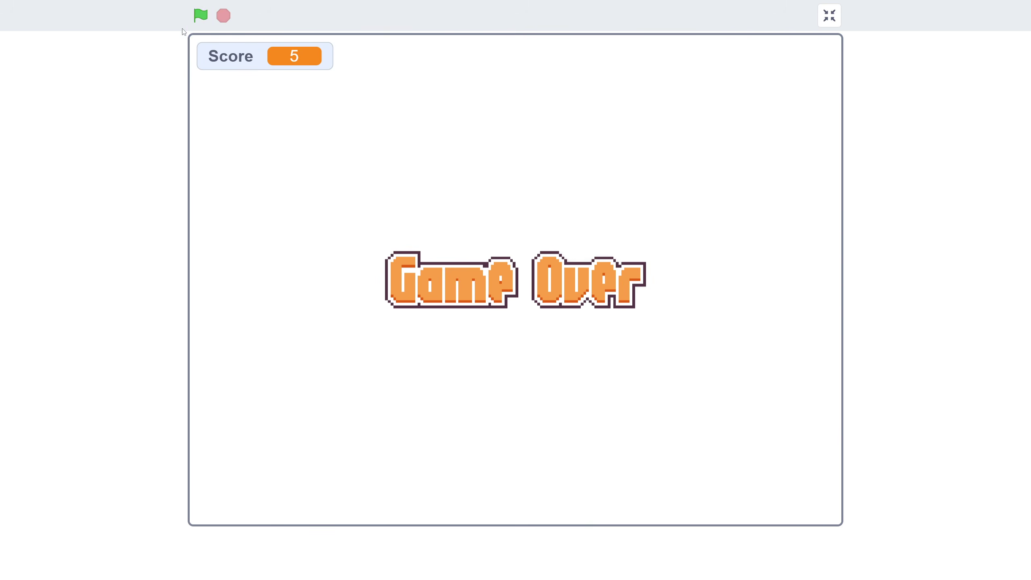
Restart the game after Game Over and fly the bird through the pipes on the plain white stage
left_click(201, 15)
key("space")
key("space")
key("space")
key("space")
key("space")
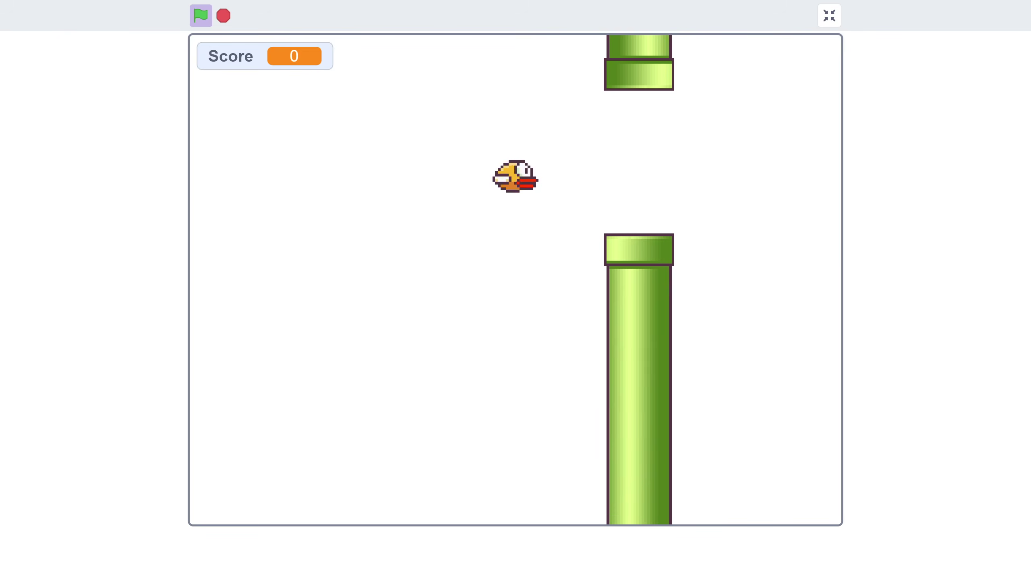
key("space")
key("space")
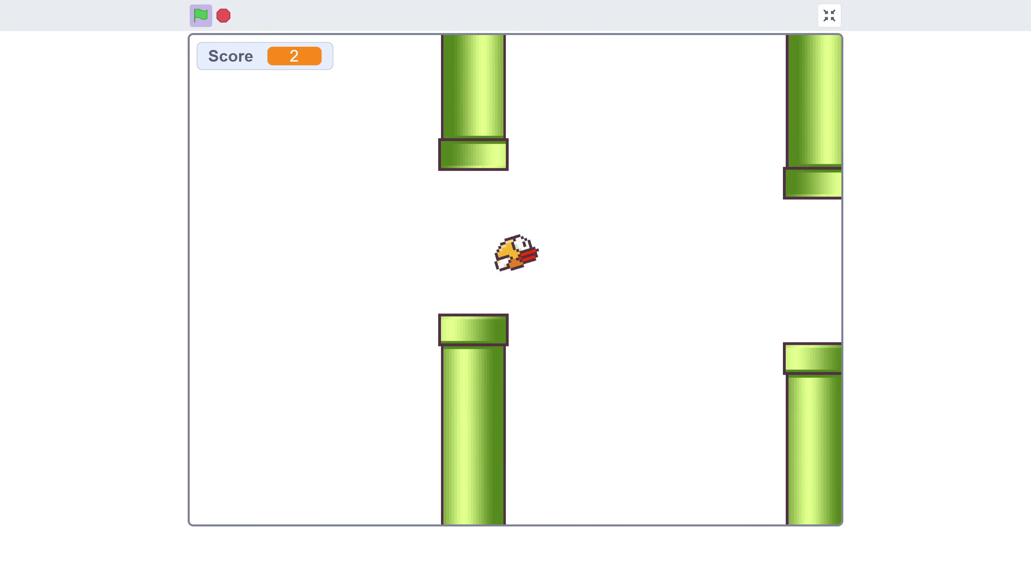
key("space")
key("space")
key("space")
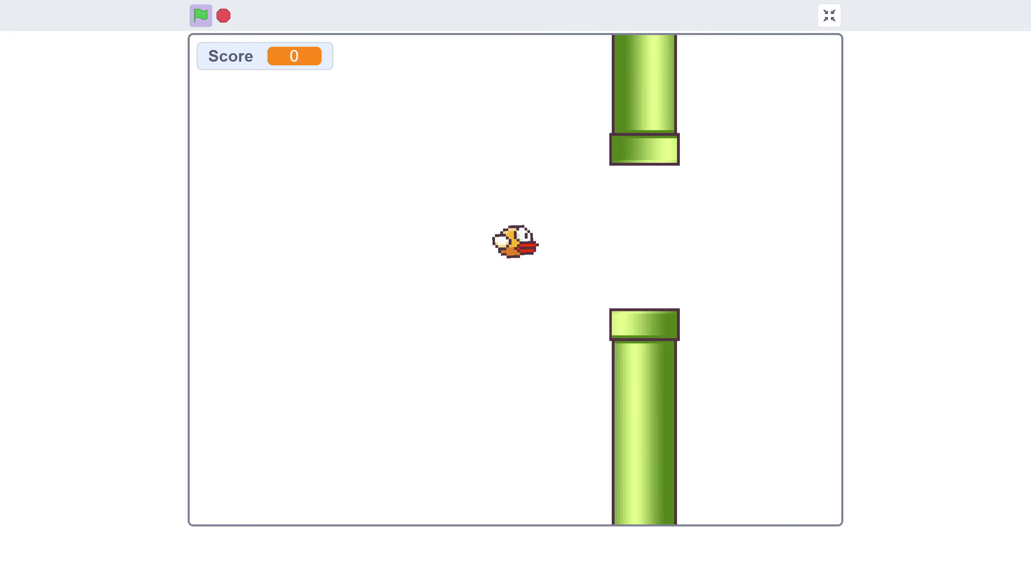
key("space")
key("space")
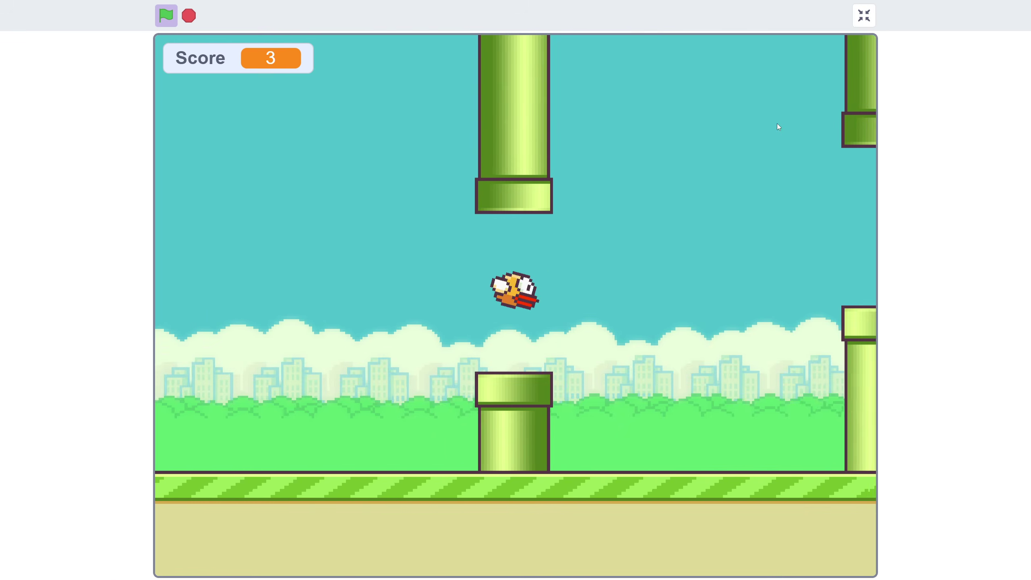
Play-test the version with the moving city background and ground by flapping the bird through the pipes
key("space")
key("space")
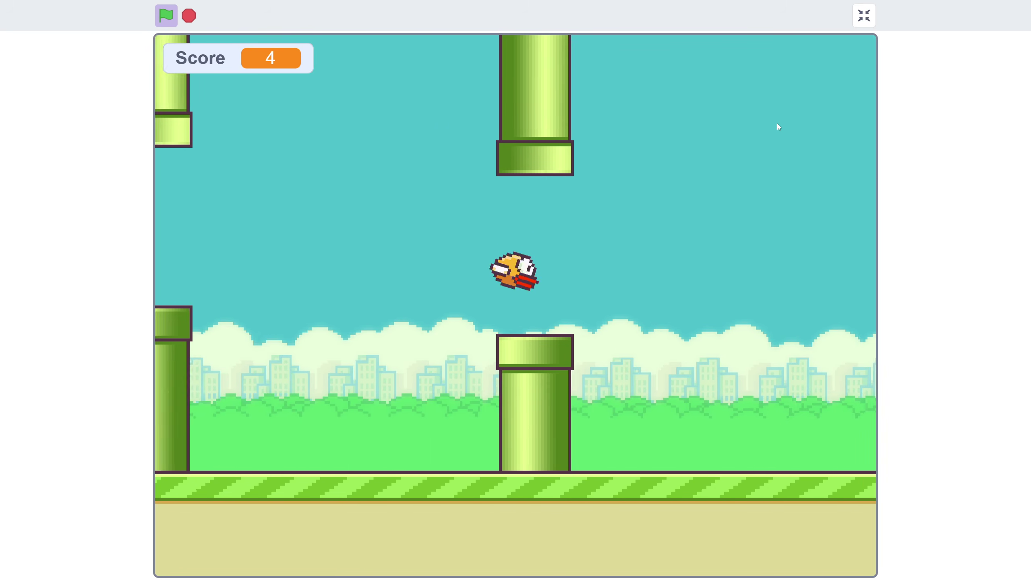
key("space")
key("space")
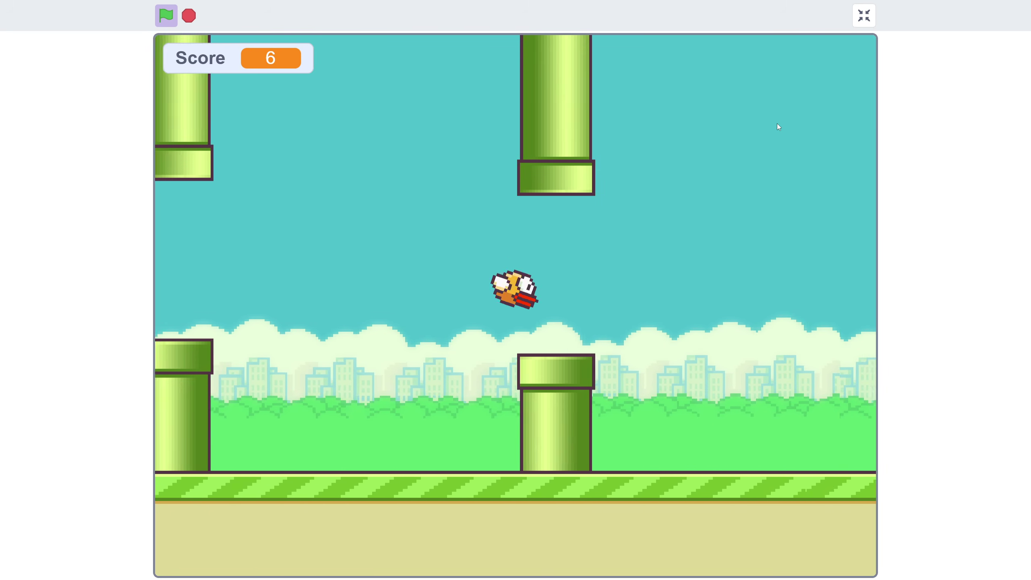
key("space")
key("space")
key("space")
key("space")
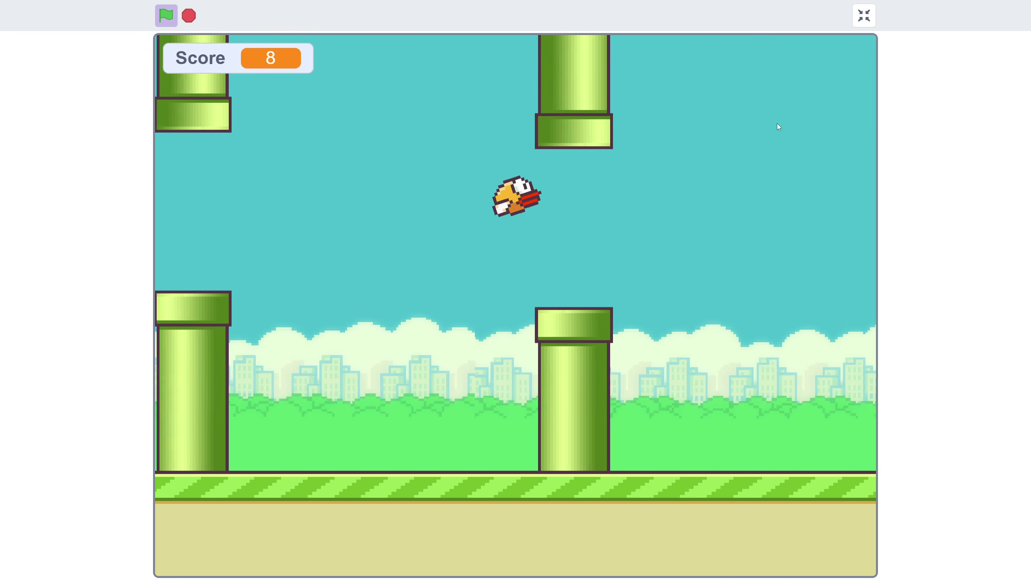
key("space")
key("space")
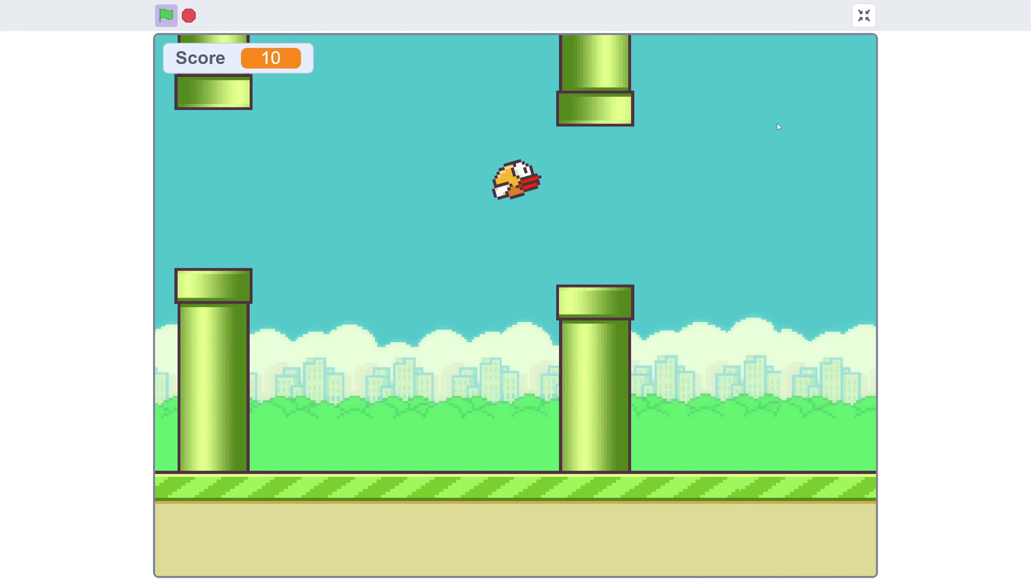
key("space")
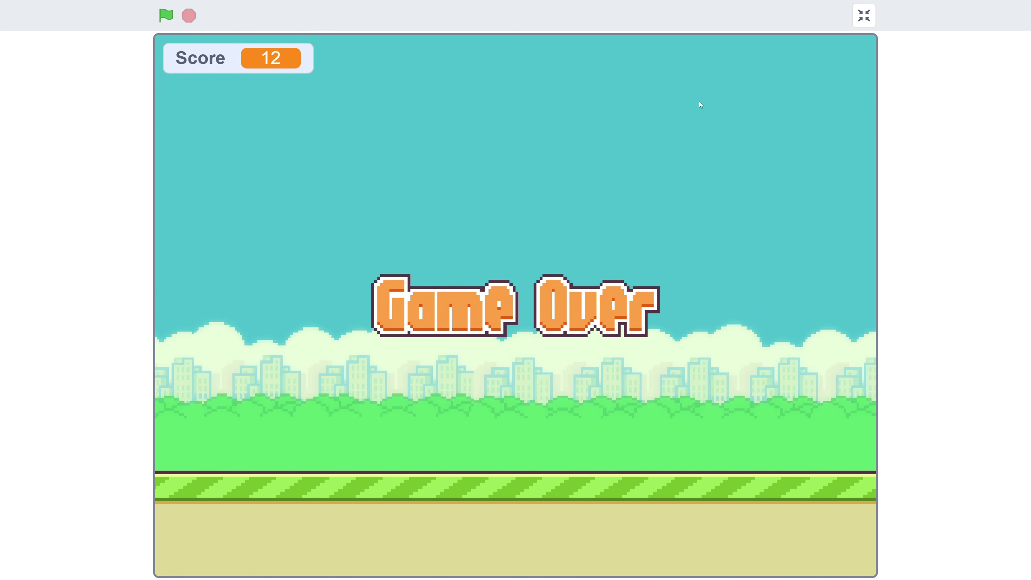
key("space")
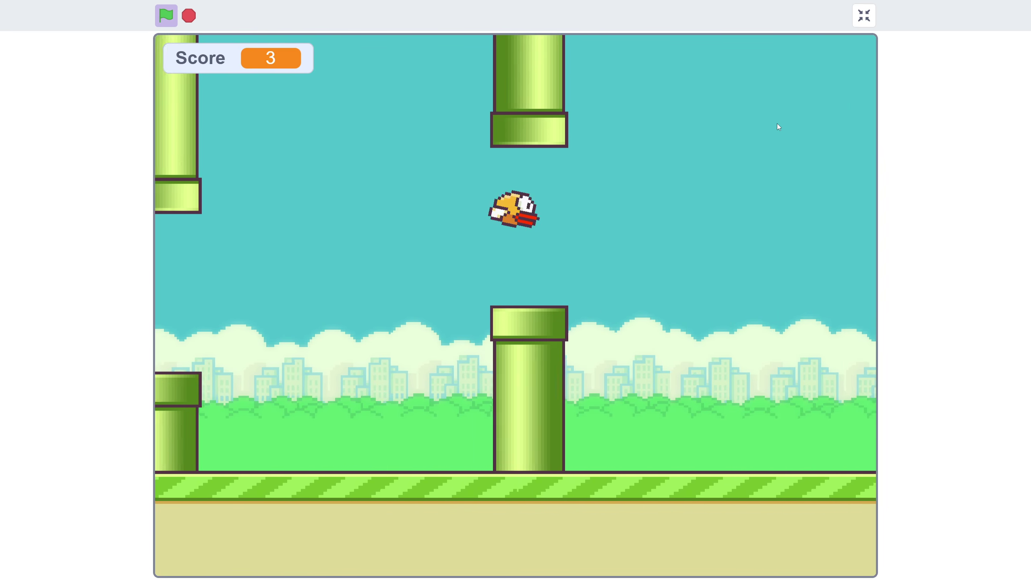
key("space")
key("space")
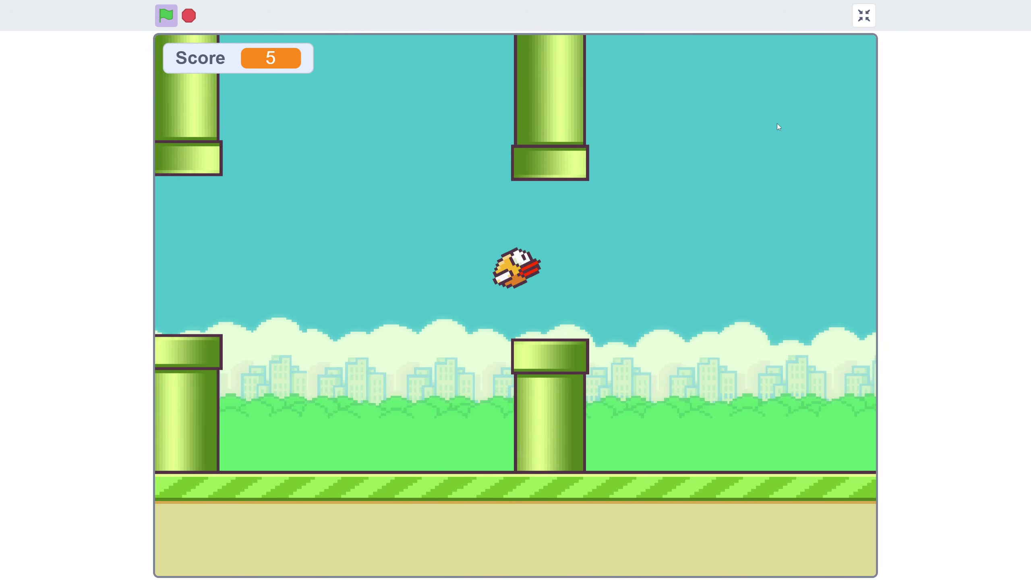
key("space")
key("space")
key("space")
key("space")
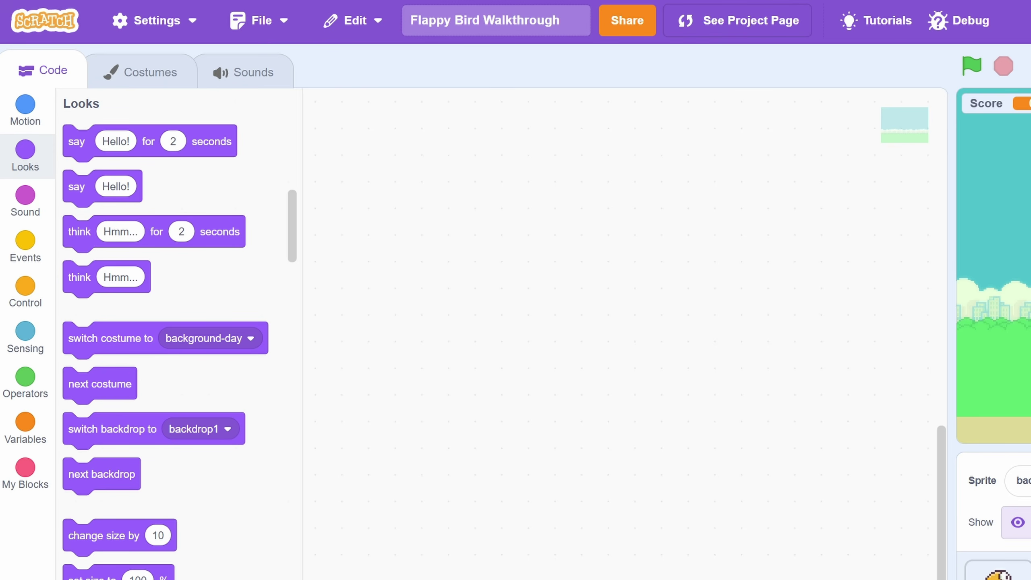
Script the background sprite to go to x 0, y 32 when the green flag is clicked and move inside a forever loop
left_click(25, 247)
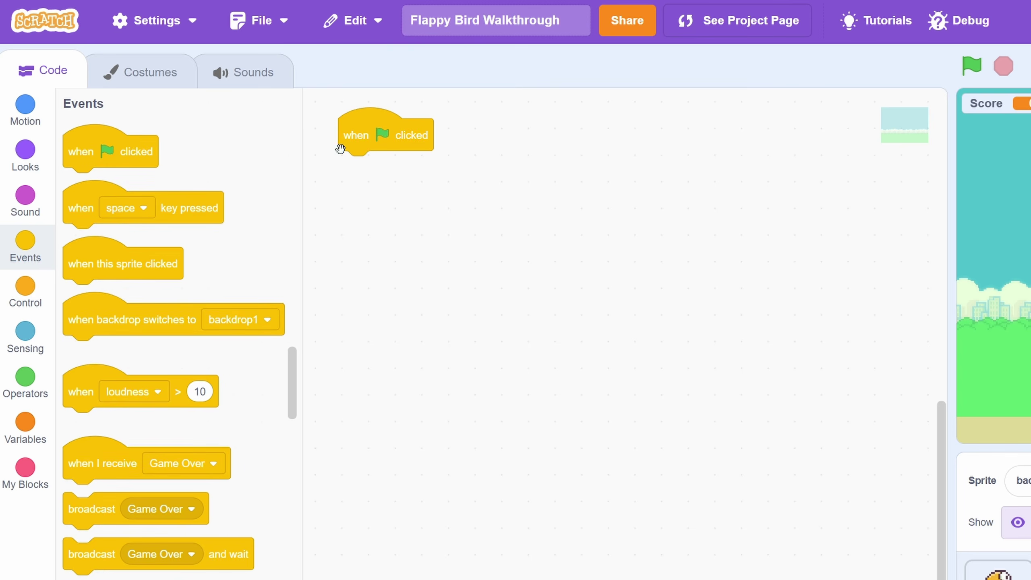
scroll(103, 480, "up", 15)
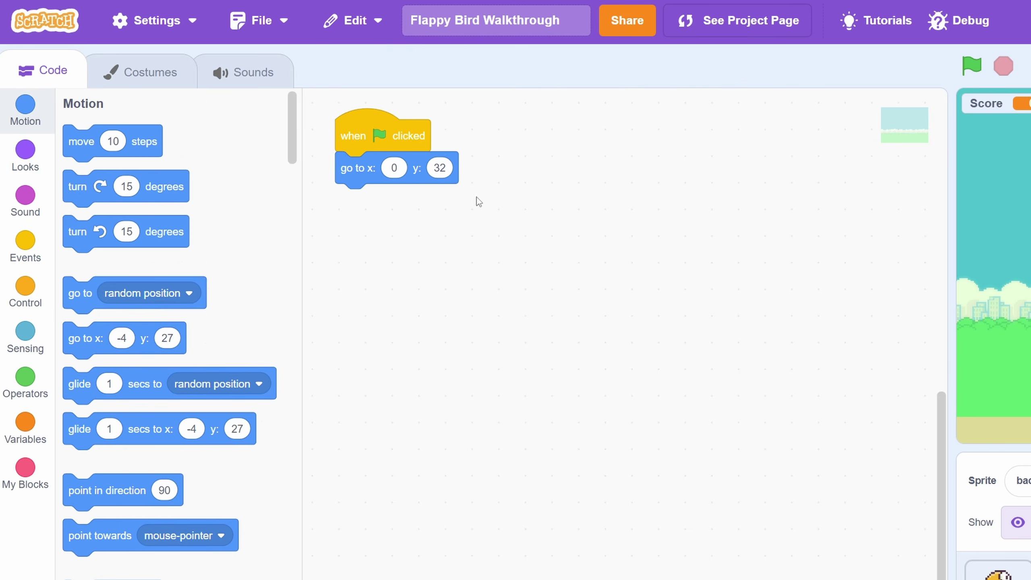
left_click(25, 292)
left_click_drag(82, 285, 354, 198)
left_click(25, 109)
left_click_drag(98, 142, 193, 166)
Add an if block inside the background's forever loop with an operator condition that tests the sprite's x position
left_click(25, 292)
left_click_drag(71, 376, 365, 271)
left_click(25, 382)
left_click_drag(139, 378, 464, 267)
left_click(25, 109)
scroll(81, 304, "down", 8)
left_click_drag(118, 575, 407, 264)
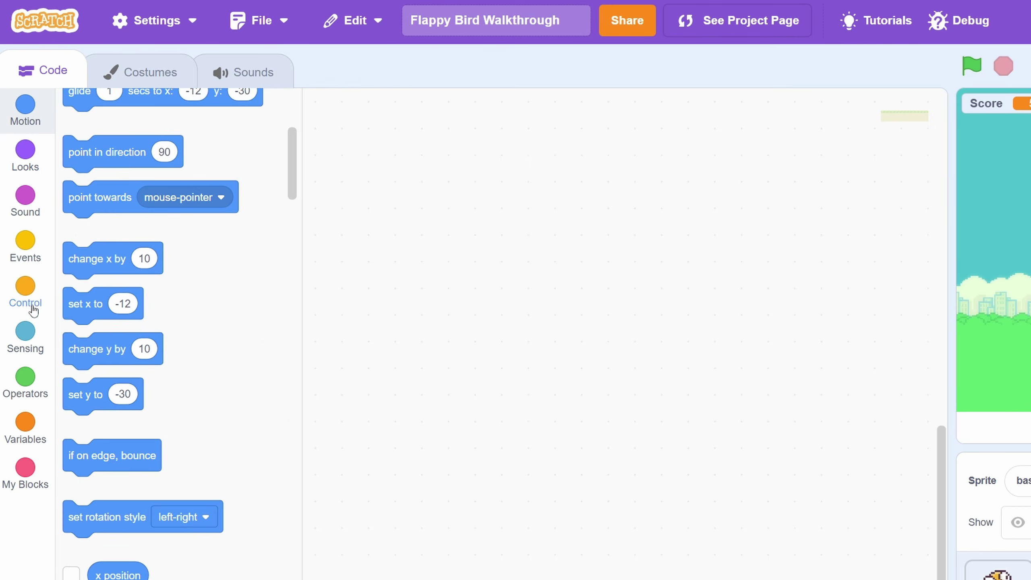
Script the base sprite to go to x 0, y -165 when the green flag is clicked
left_click(25, 247)
left_click_drag(87, 155, 359, 138)
scroll(93, 218, "up", 10)
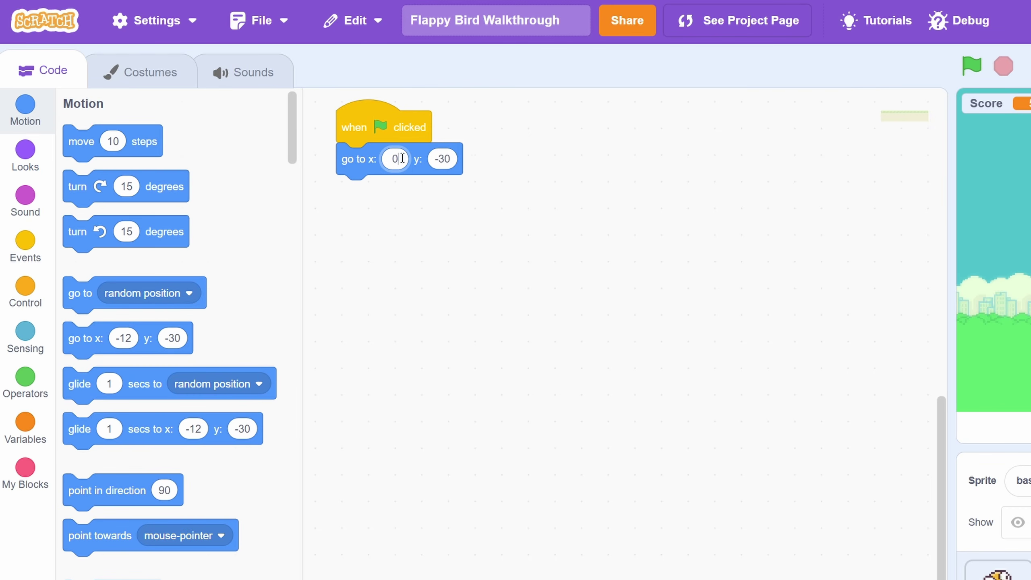
Add a forever loop to the base sprite's script that moves it -2 steps, and place an if block in the loop
left_click(20, 306)
left_click_drag(77, 268, 357, 191)
scroll(99, 146, "up", 10)
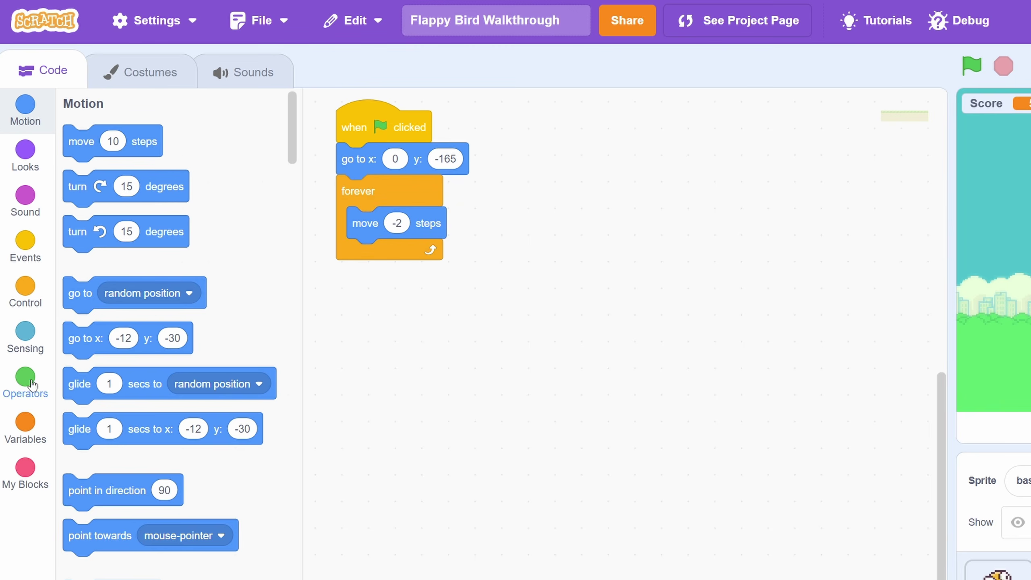
left_click(25, 286)
left_click_drag(73, 373, 357, 252)
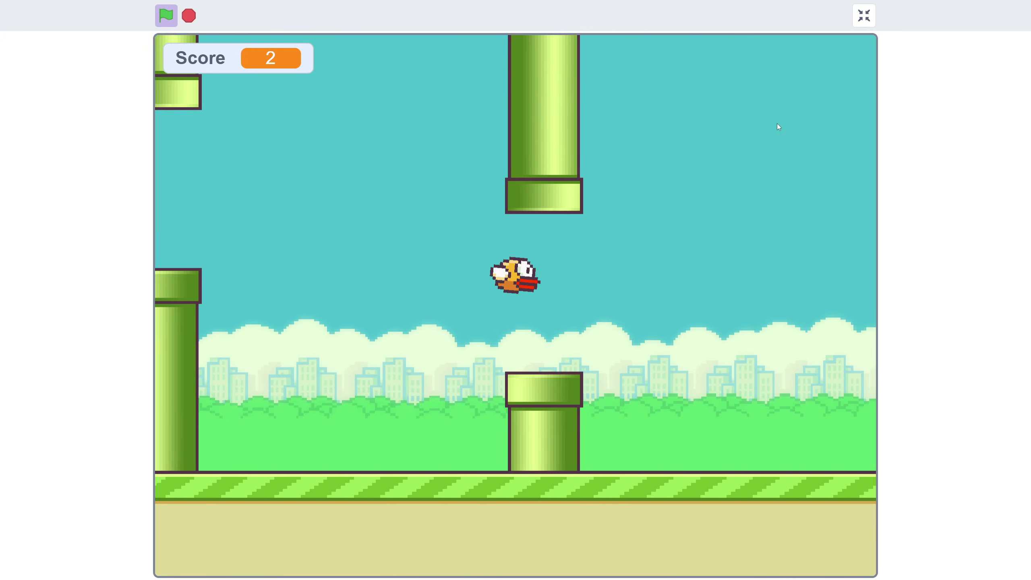
Play-test the game full screen with the scrolling striped ground, flapping the bird through the pipe gaps
key("space")
key("space")
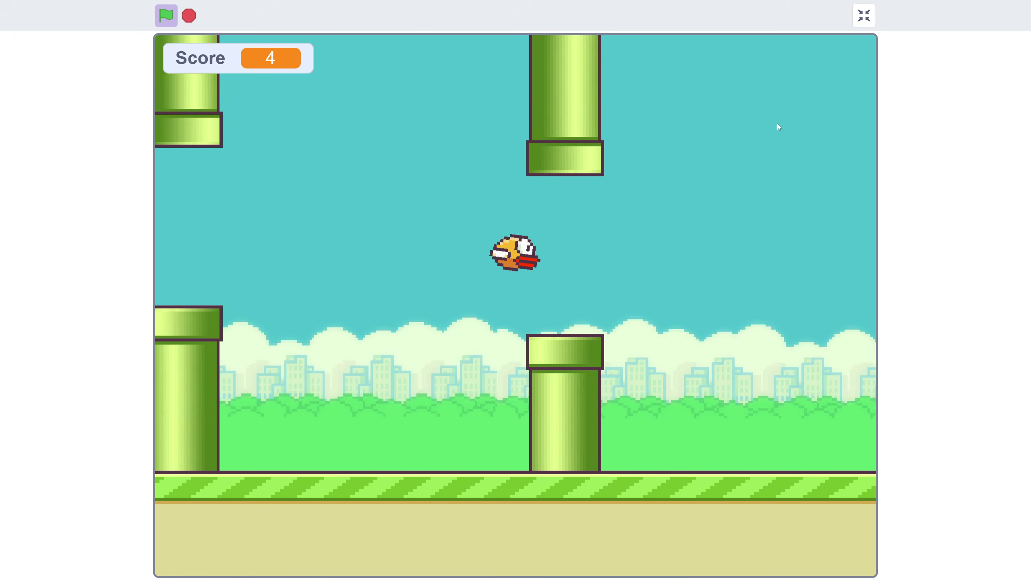
key("space")
key("space")
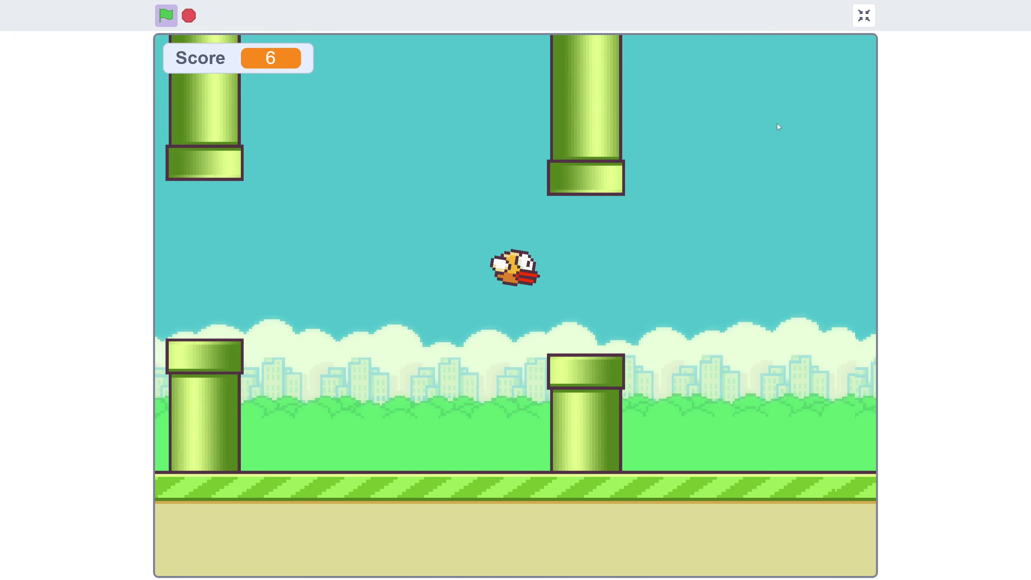
key("space")
Restart the full-screen game with the green flag and fly the bird through another series of pipes
left_click(201, 15)
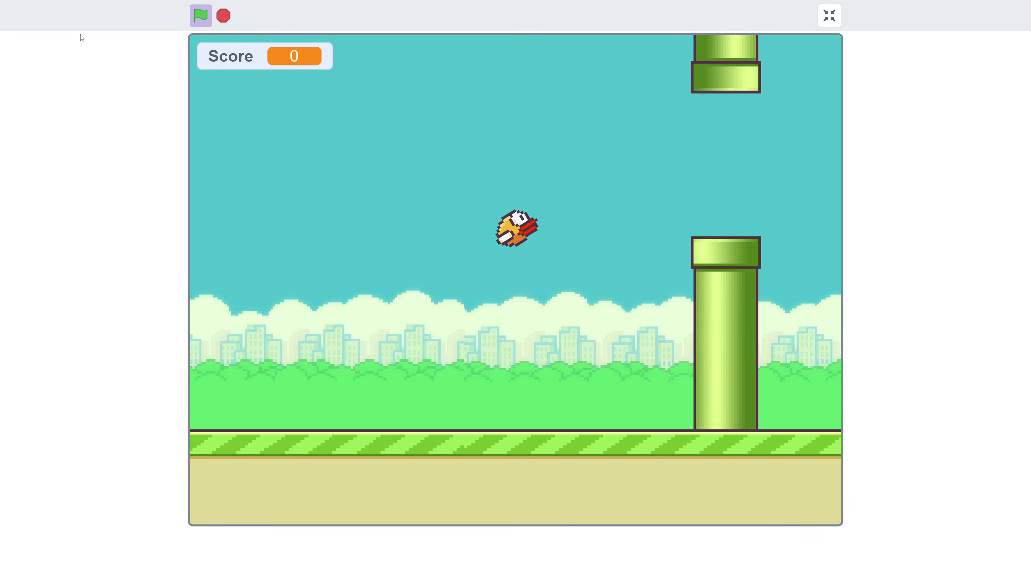
key("space")
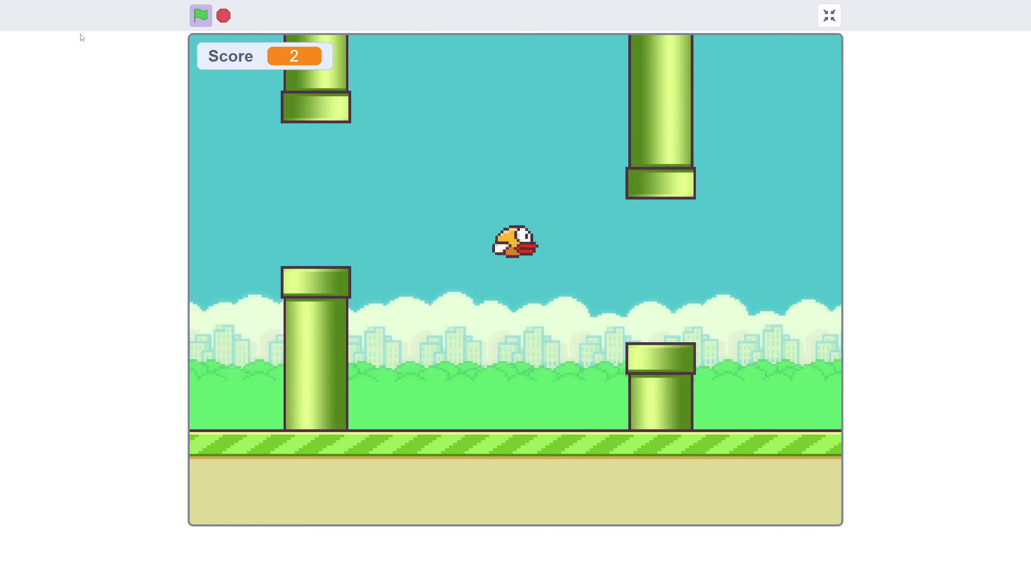
key("space")
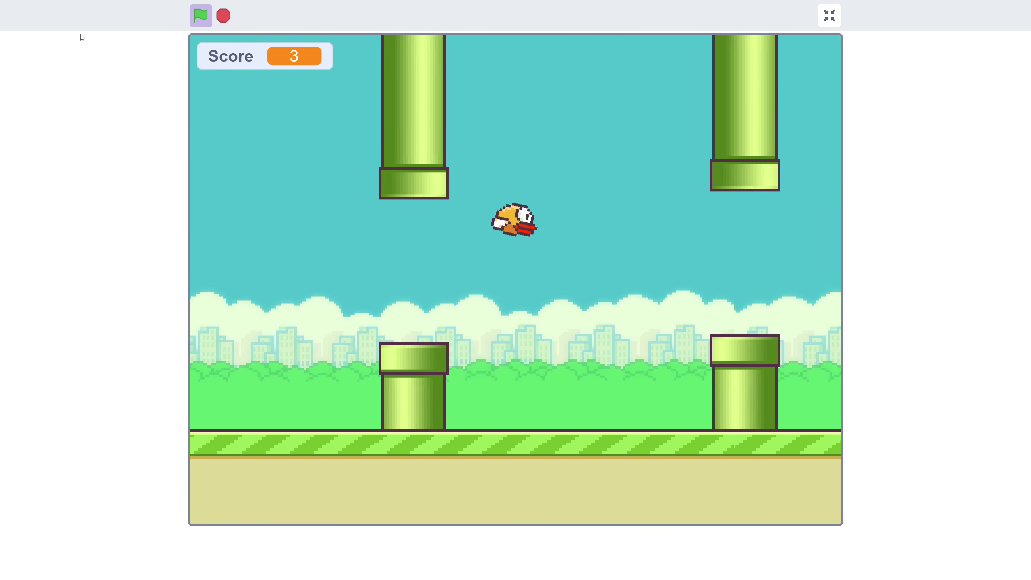
key("space")
key("space")
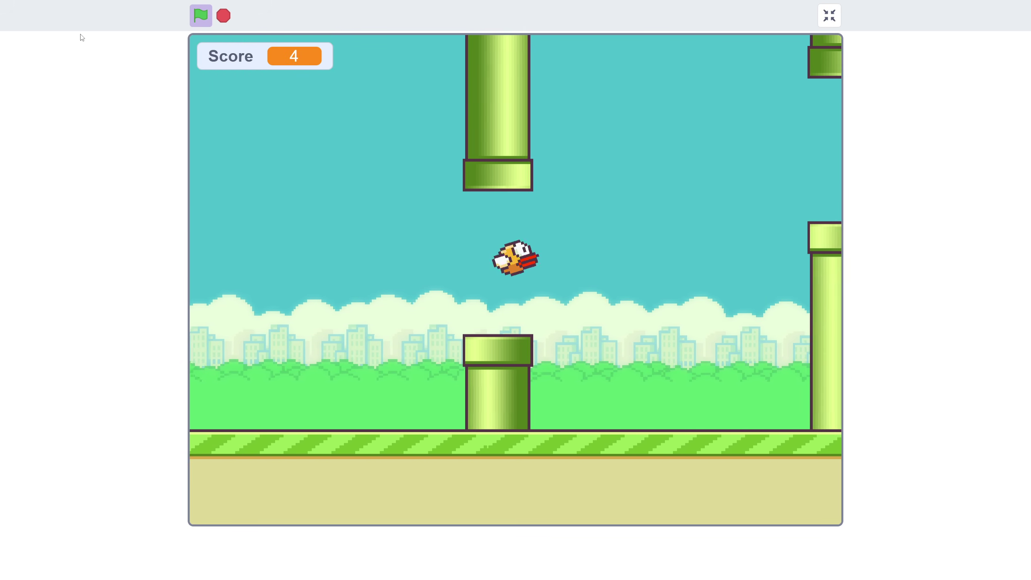
key("space")
key("space")
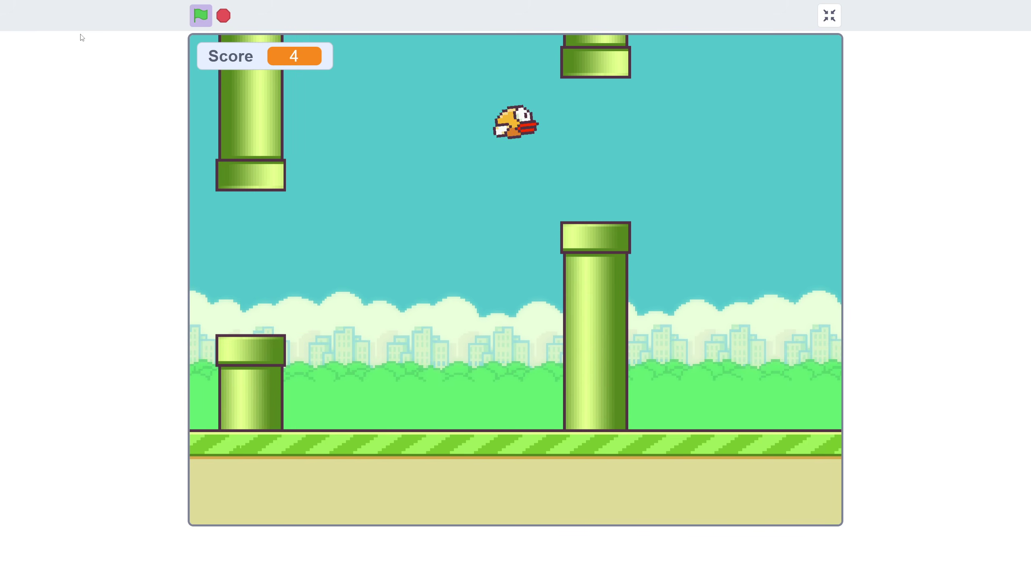
key("space")
key("space")
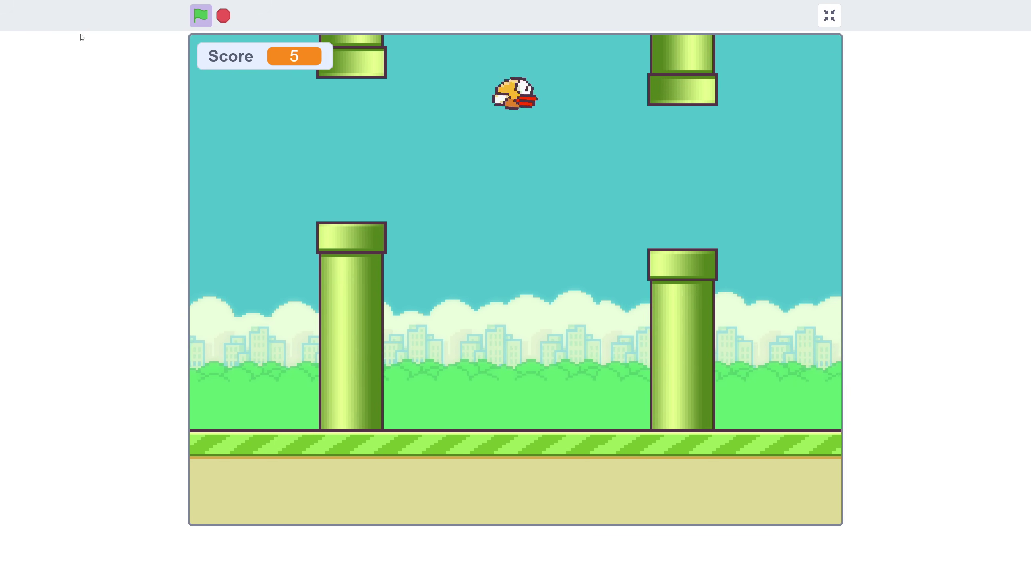